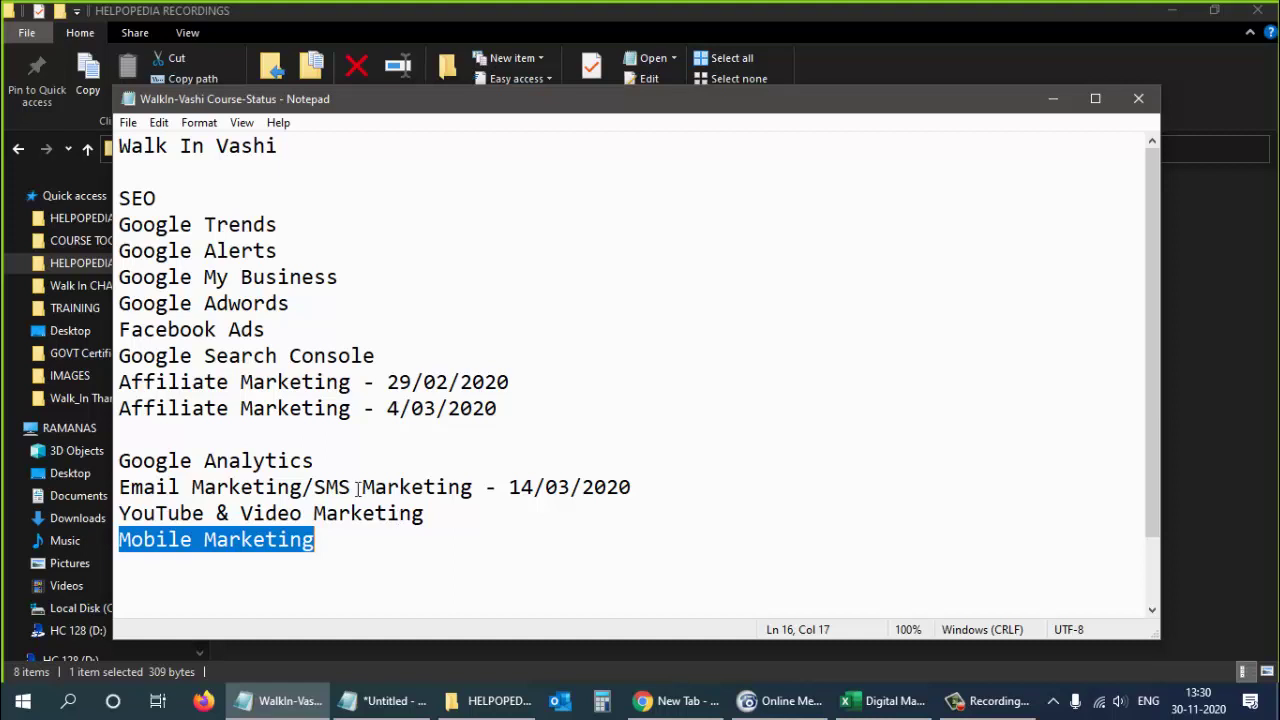
- Highlight the Mobile Marketing line in the WalkIn-Vashi course-status notes, then close Notepad
{"action": "left_click", "coordinate": [334, 541]}
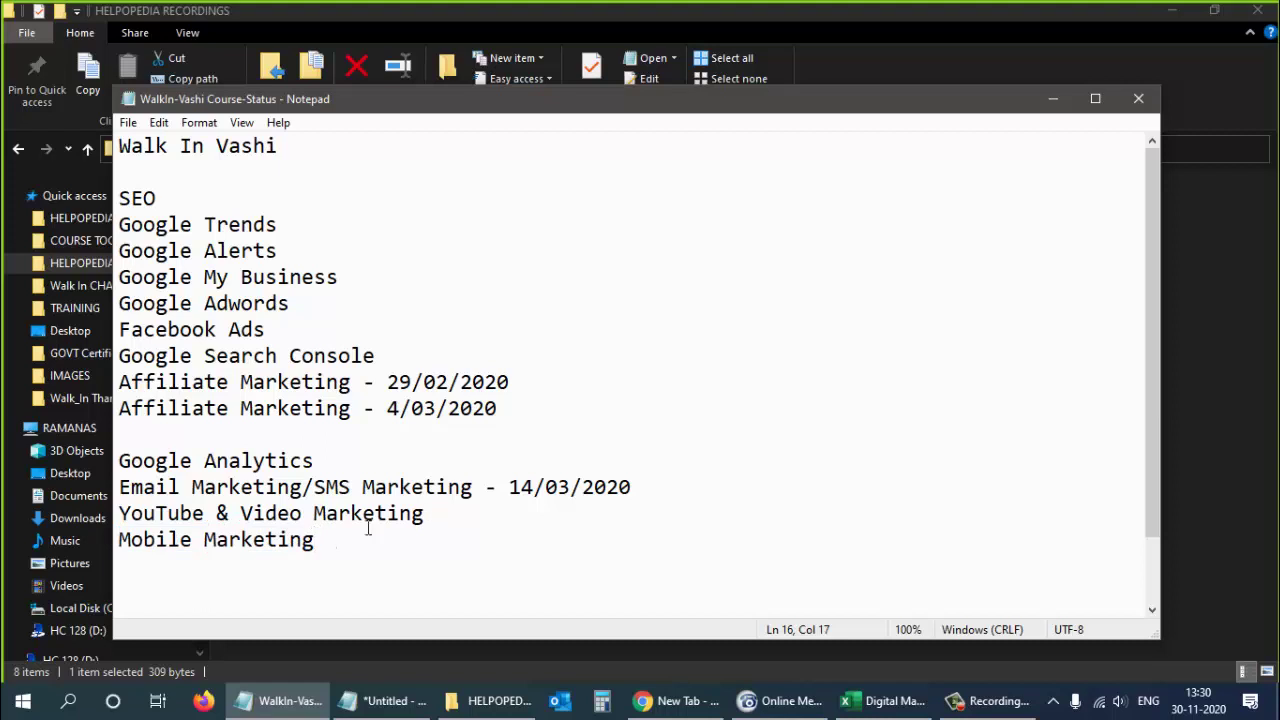
{"action": "left_click", "coordinate": [118, 540]}
{"action": "left_click_drag", "start_coordinate": [118, 540], "coordinate": [336, 538]}
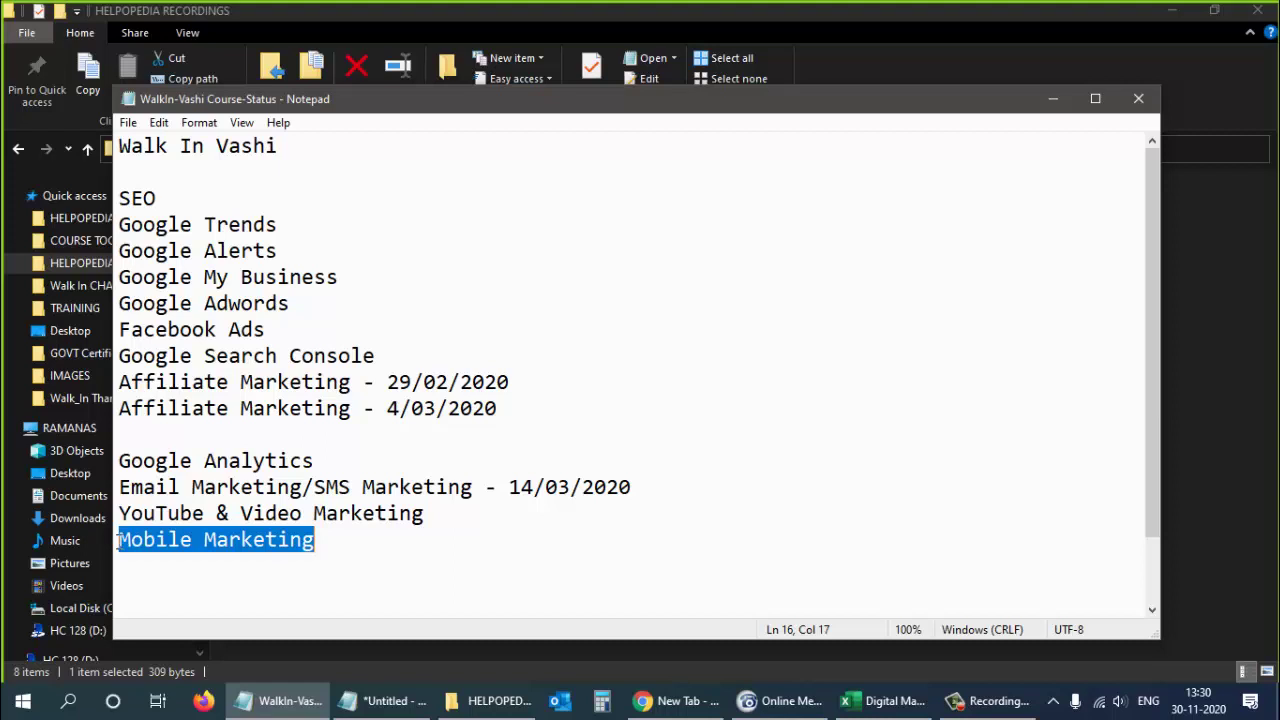
{"action": "left_click", "coordinate": [119, 540]}
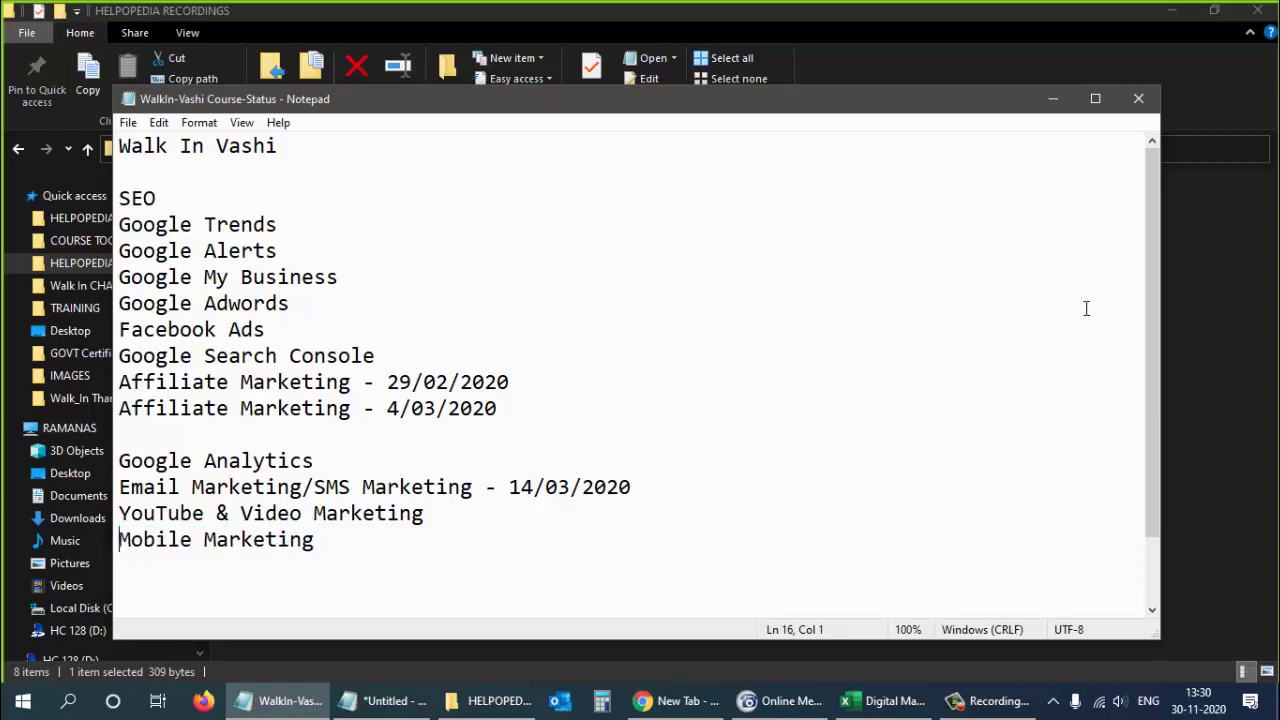
{"action": "left_click", "coordinate": [1138, 98]}
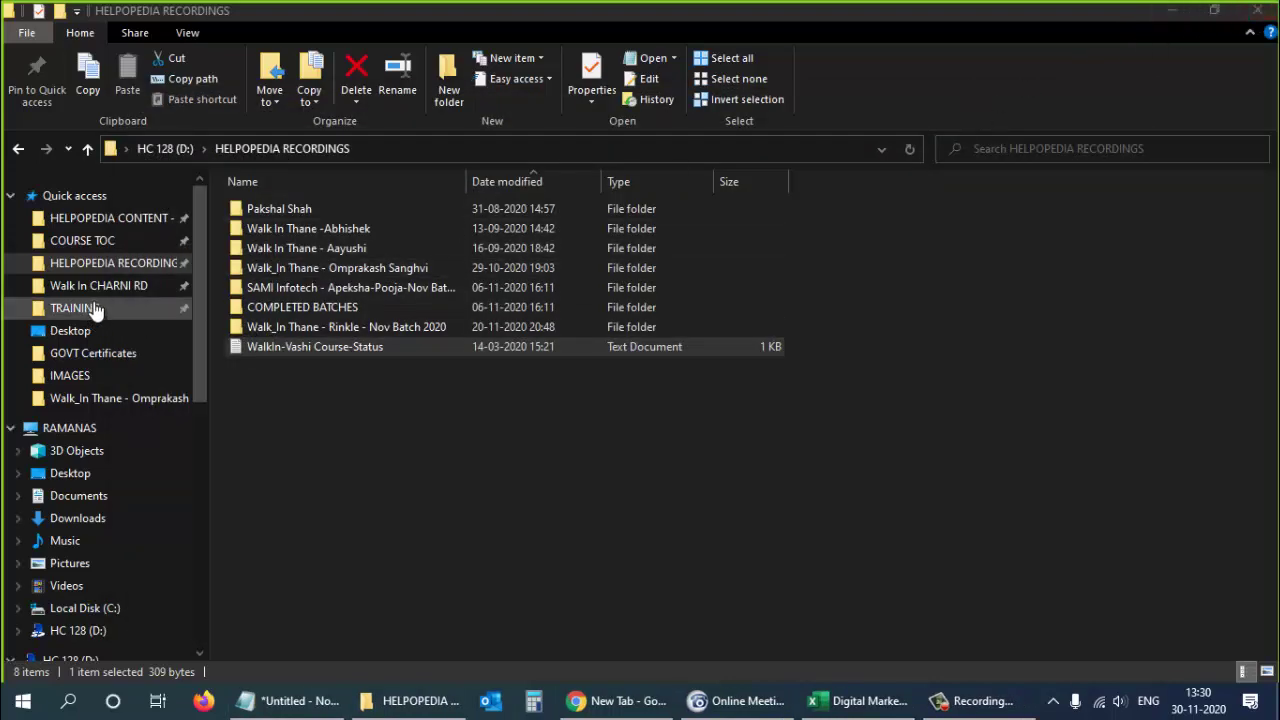
- Open the TRAINING folder in File Explorer via COURSE TOC, then bring Chrome's New Tab page forward
{"action": "left_click", "coordinate": [108, 264]}
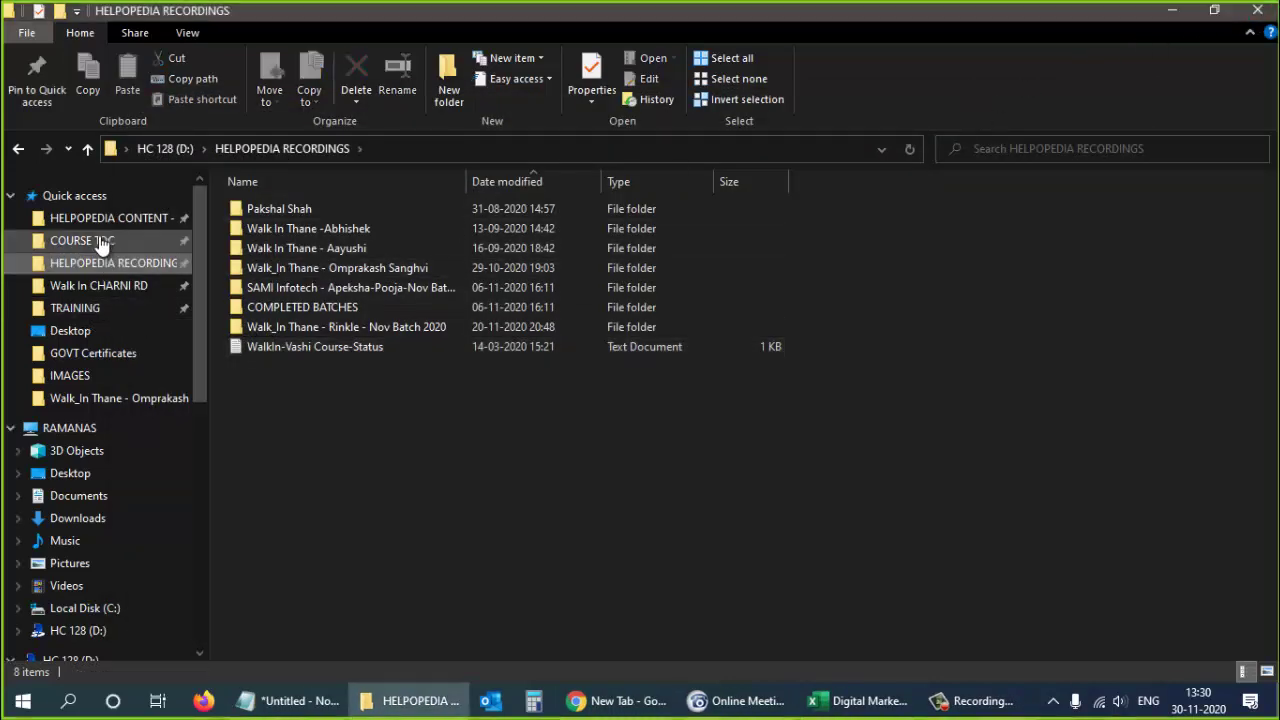
{"action": "left_click", "coordinate": [103, 243]}
{"action": "left_click", "coordinate": [95, 309]}
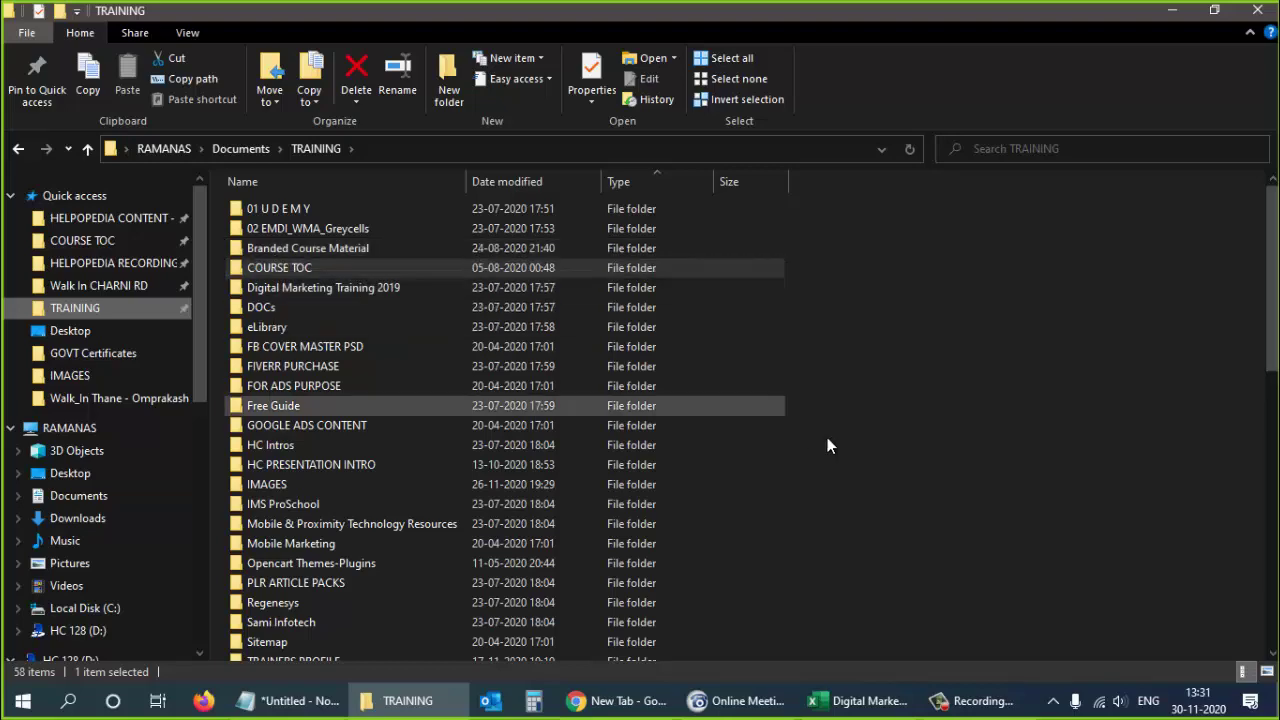
{"action": "left_click", "coordinate": [625, 700]}
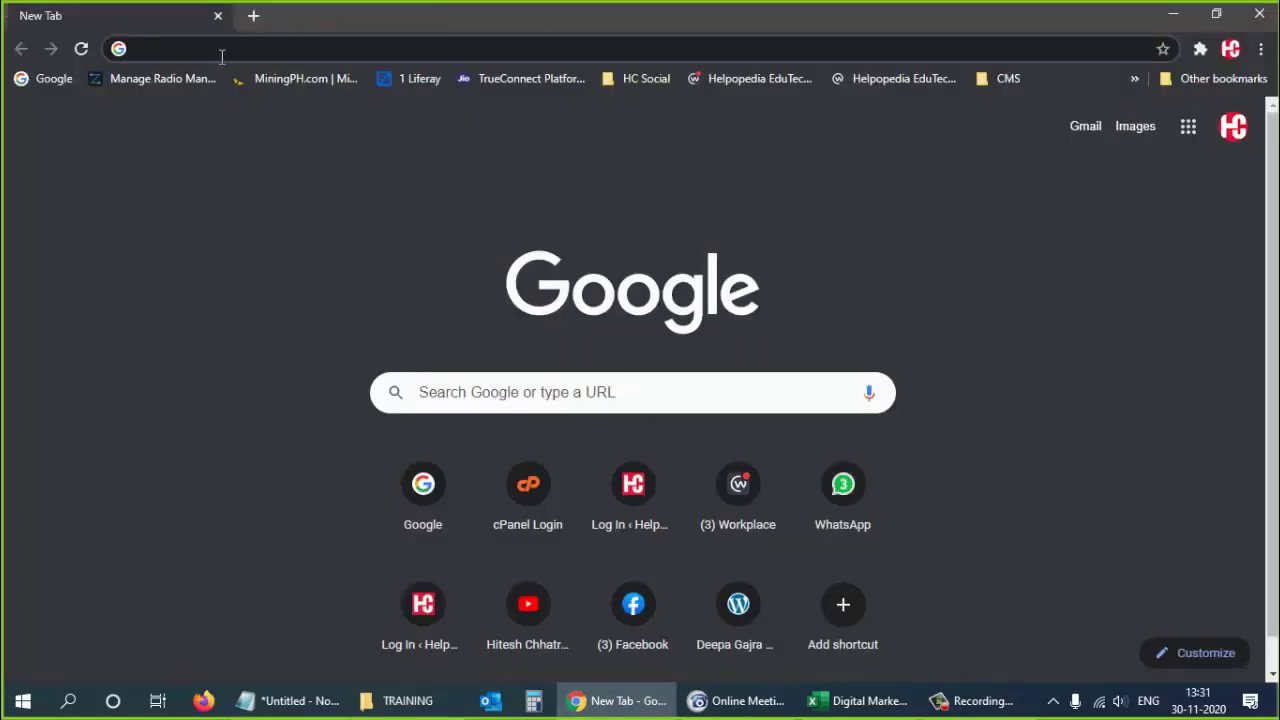
- Log in to cPanel at helpopedia.com:2083 and open the Softaculous Apps Installer
{"action": "left_click", "coordinate": [225, 54]}
{"action": "type", "text": "he"}
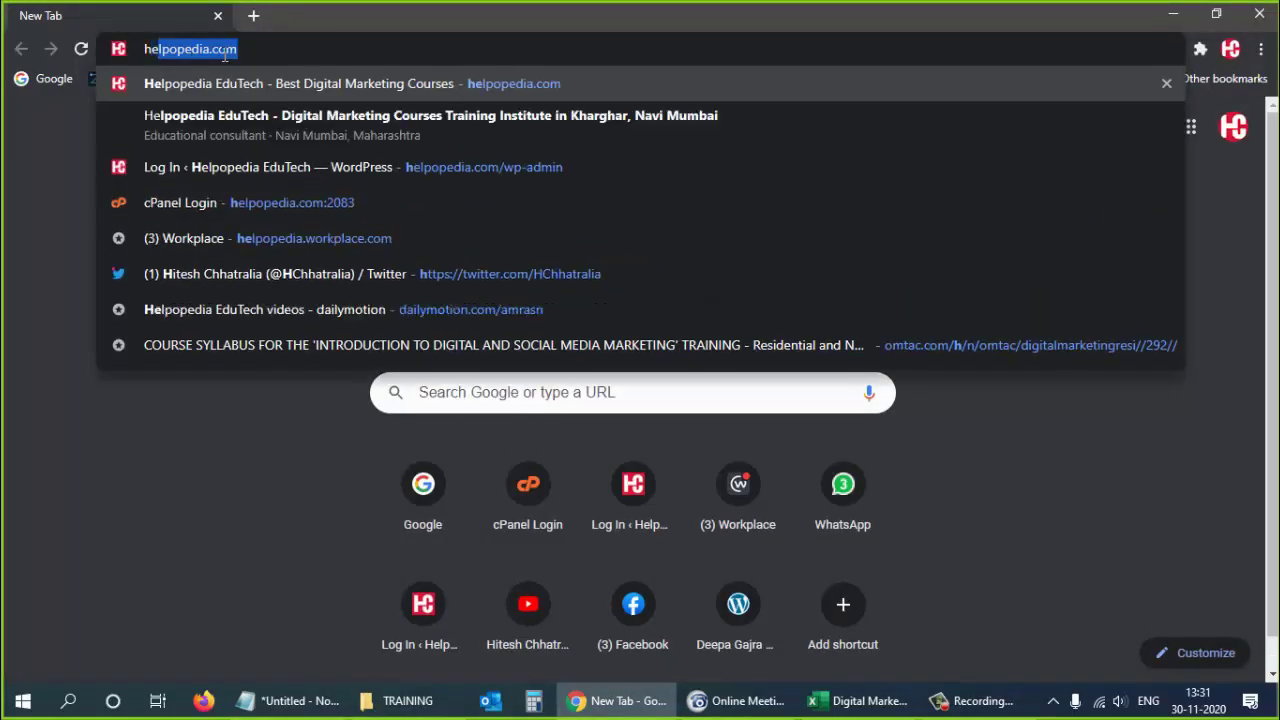
{"action": "type", "text": "lpopedia.com"}
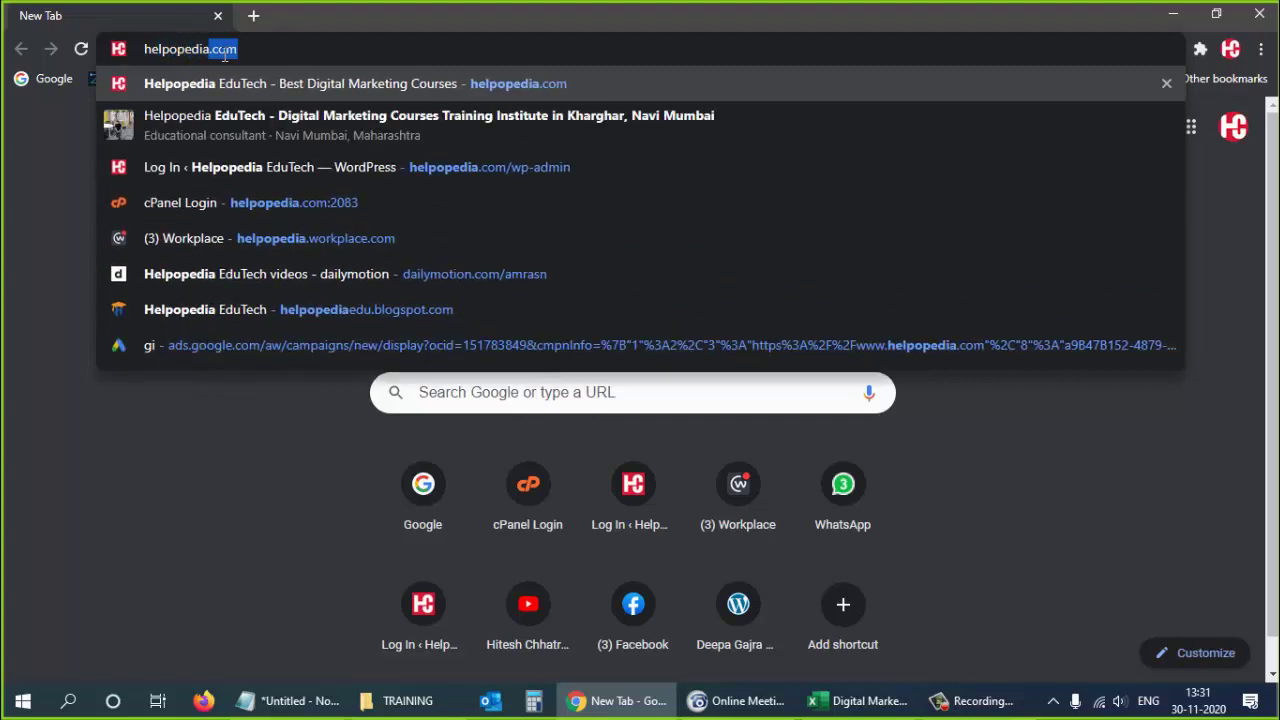
{"action": "type", "text": ":"}
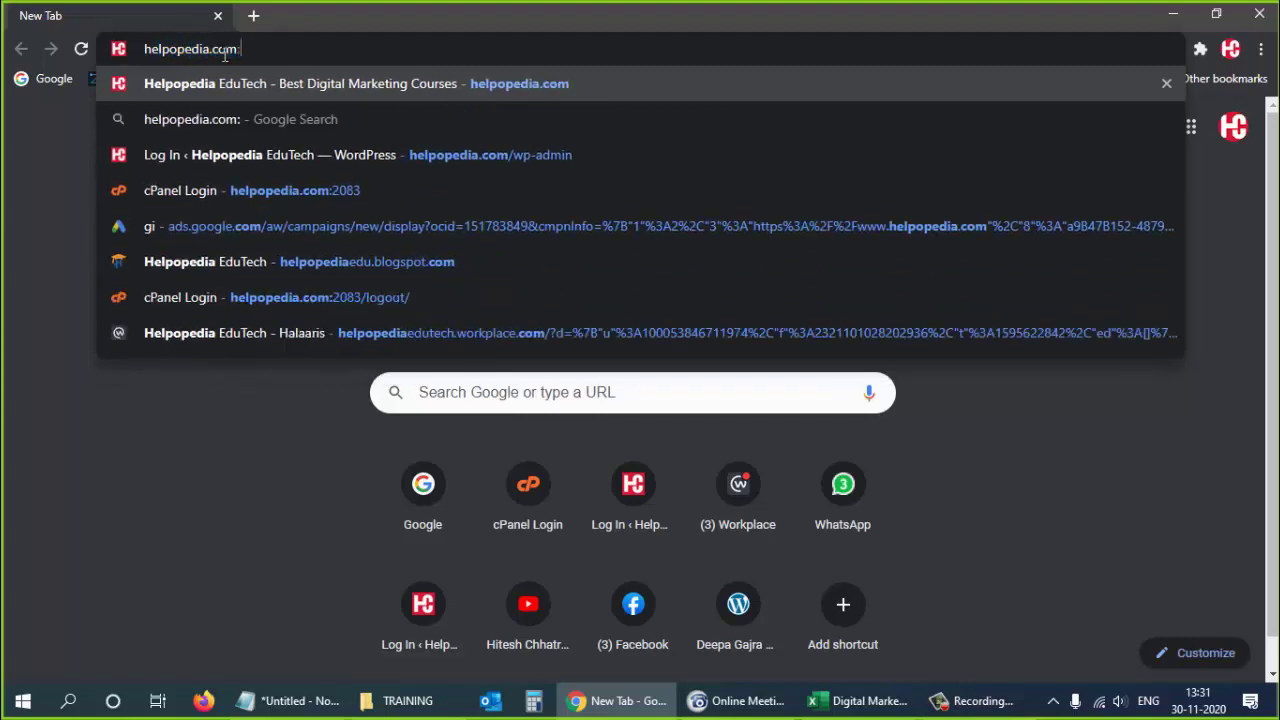
{"action": "type", "text": "208"}
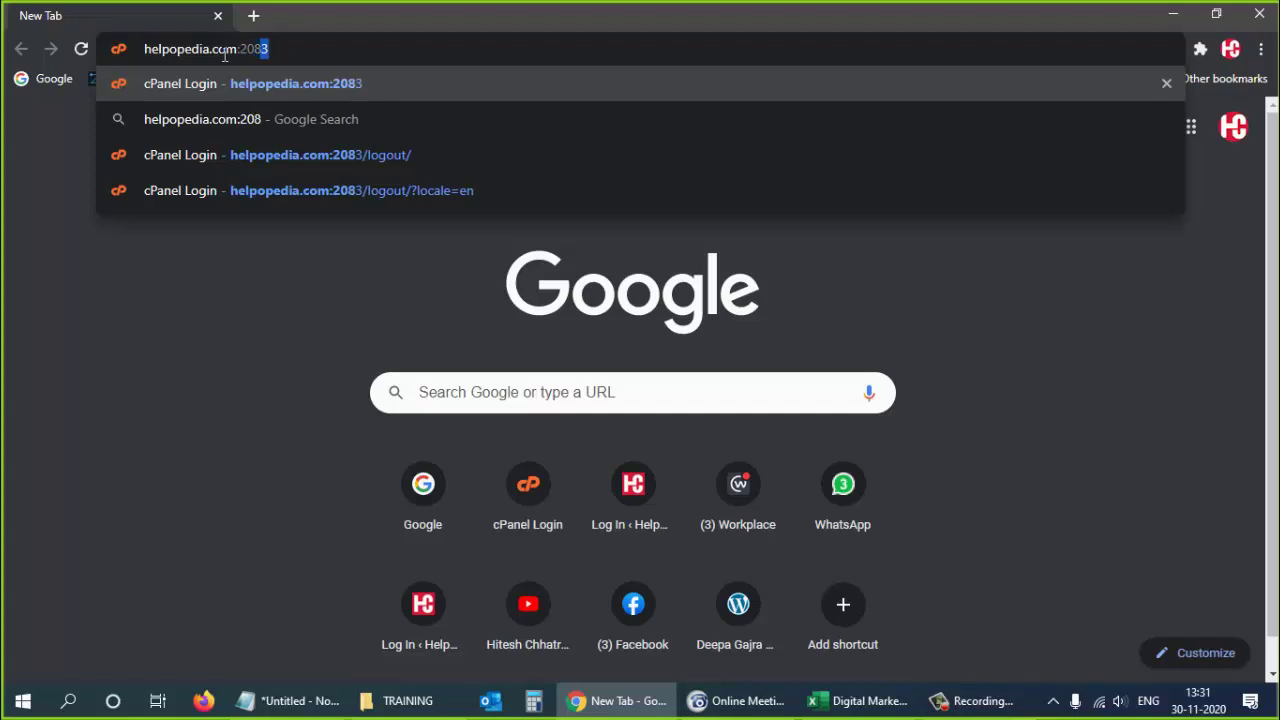
{"action": "type", "text": "3"}
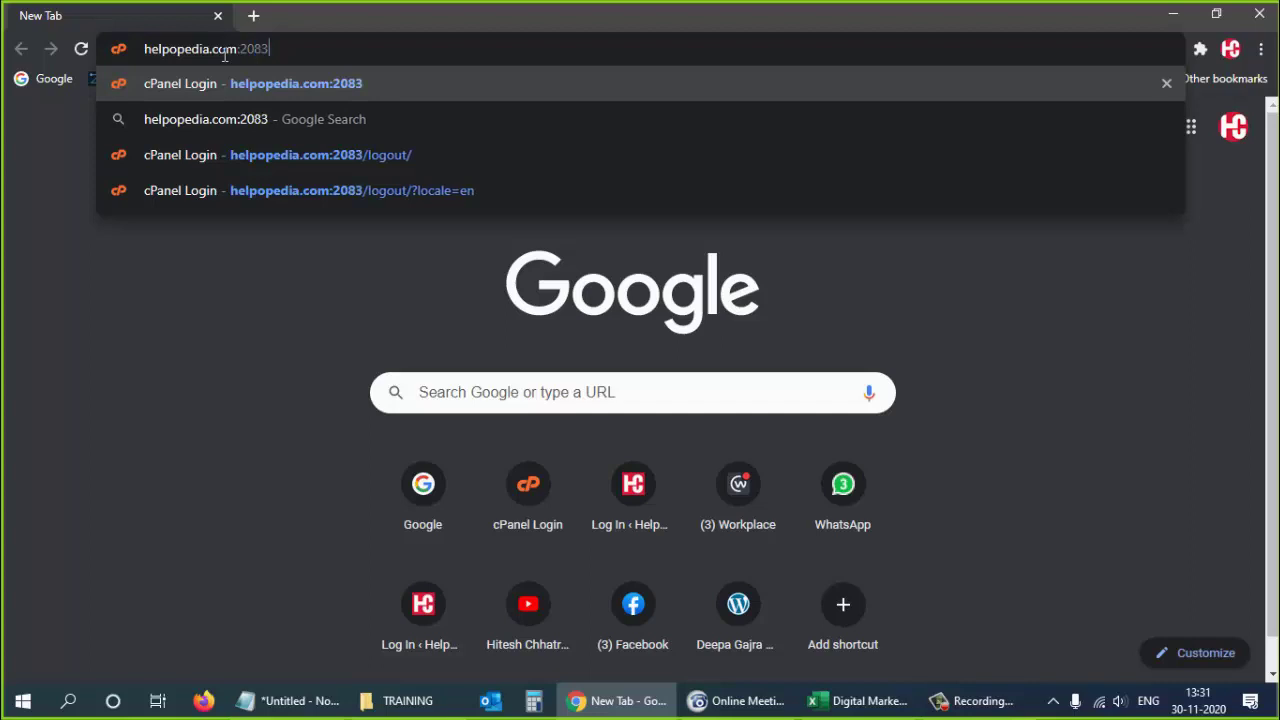
{"action": "key", "text": "Return"}
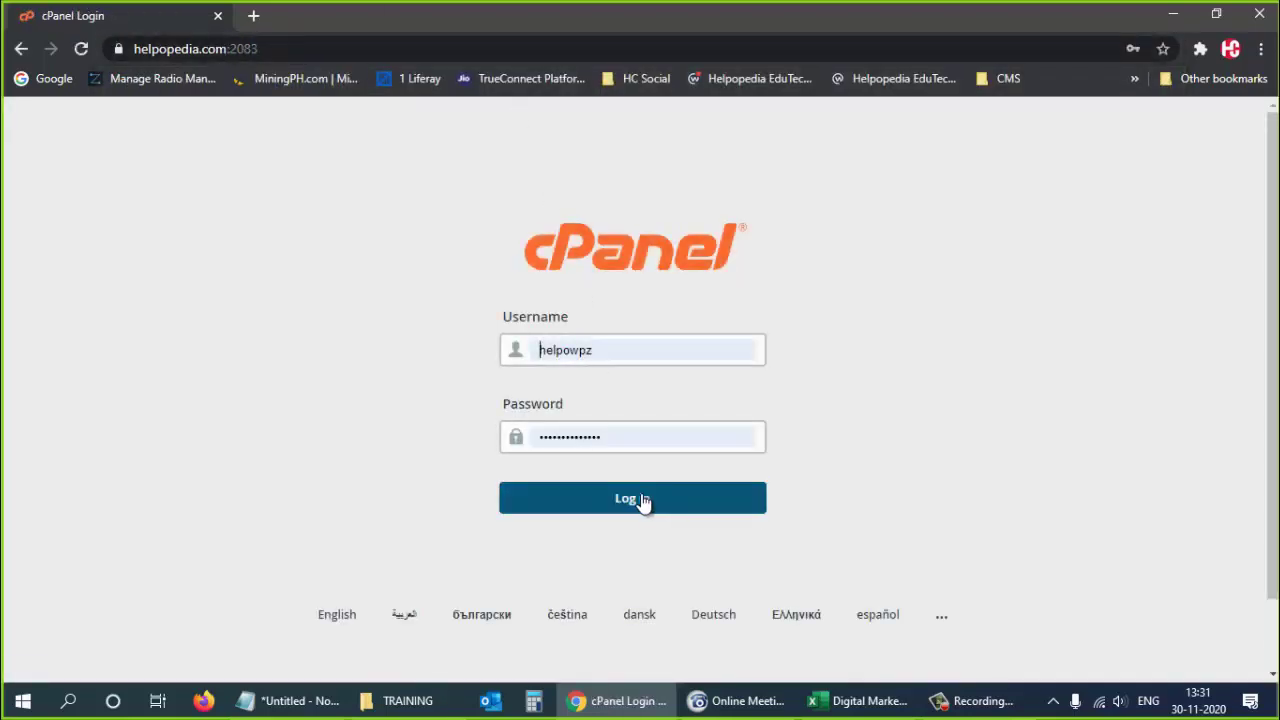
{"action": "left_click", "coordinate": [636, 502]}
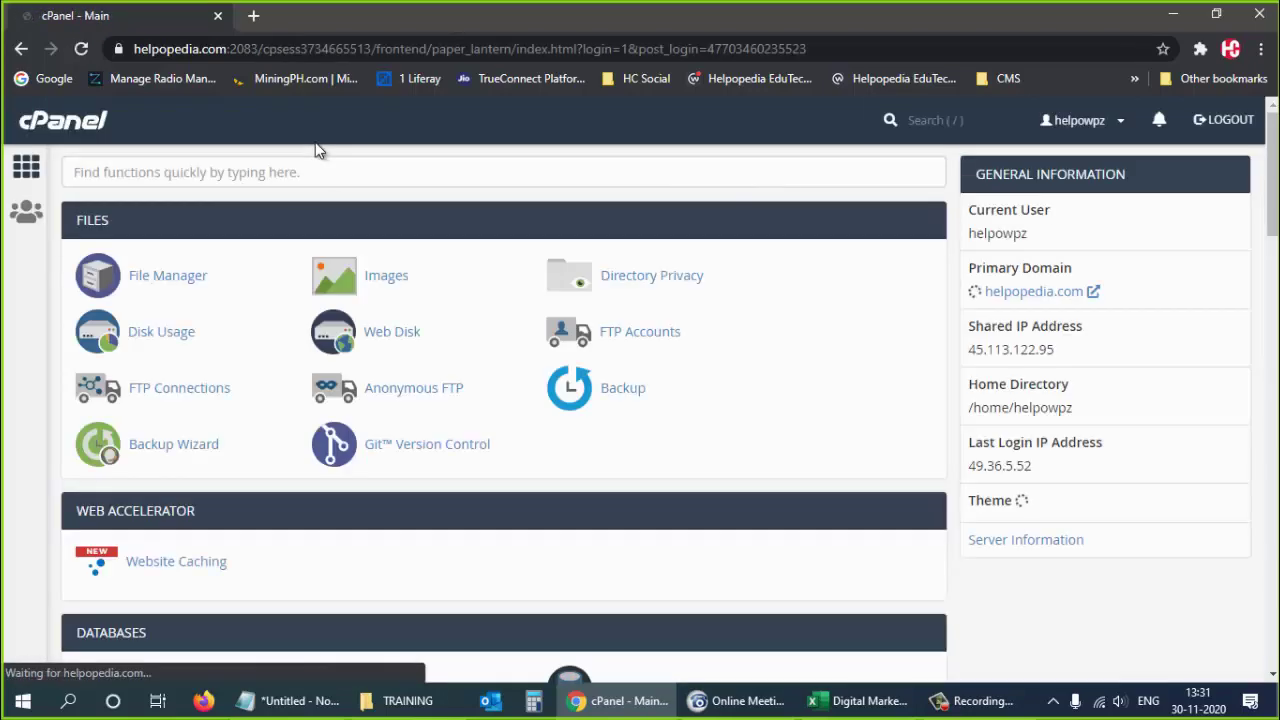
{"action": "scroll", "coordinate": [286, 346], "scroll_direction": "down", "scroll_amount": 15}
{"action": "scroll", "coordinate": [222, 399], "scroll_direction": "down", "scroll_amount": 8}
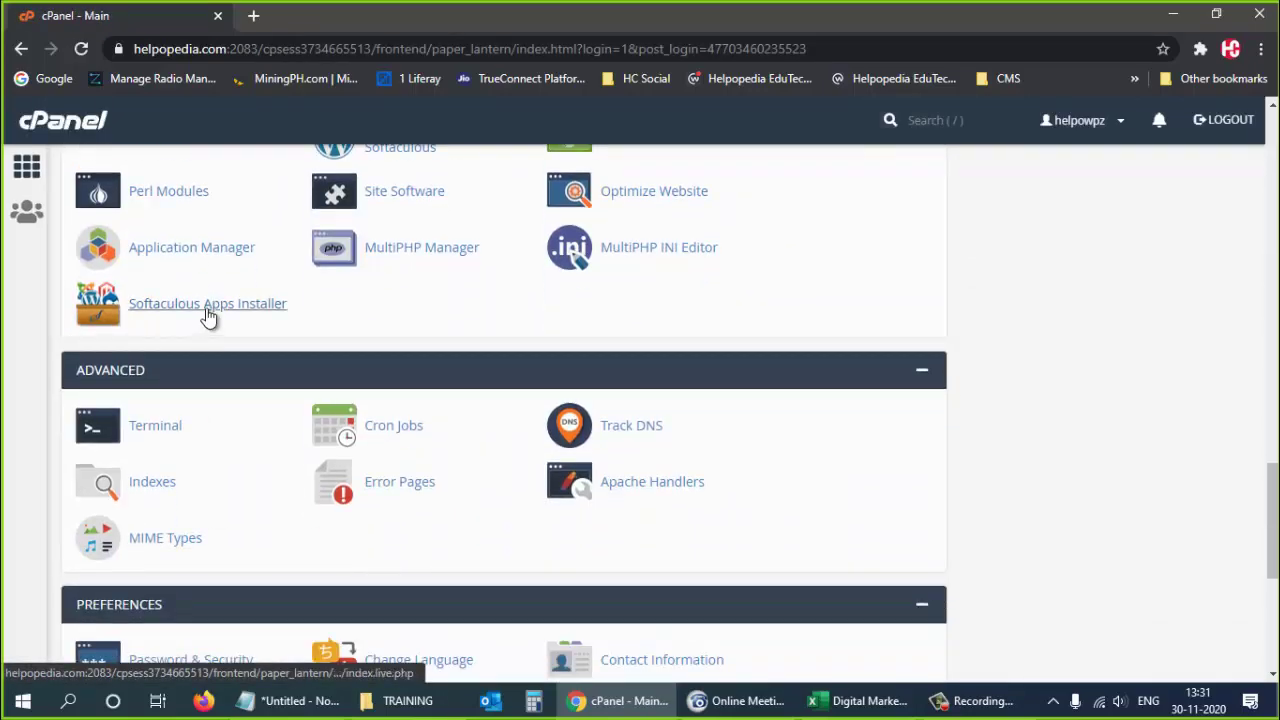
{"action": "left_click", "coordinate": [207, 314]}
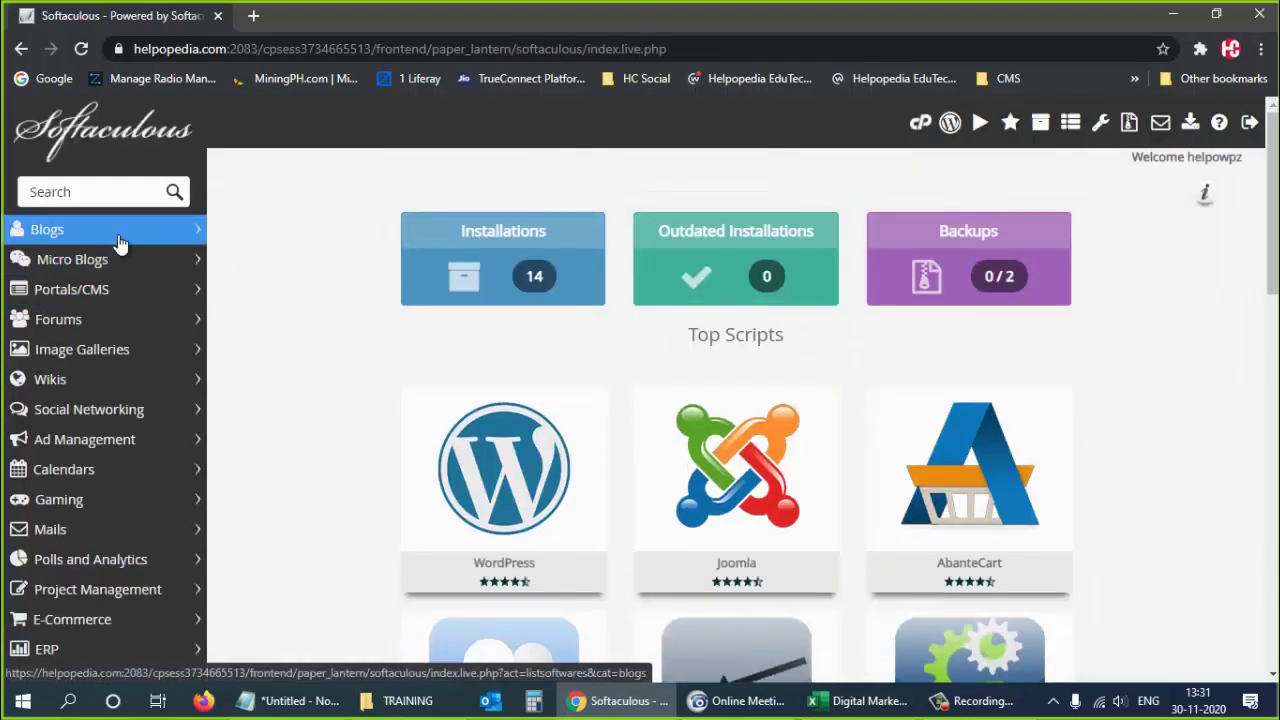
- Open the WordPress install form and target earthrebooted.com in the vishal directory
{"action": "left_click", "coordinate": [118, 244]}
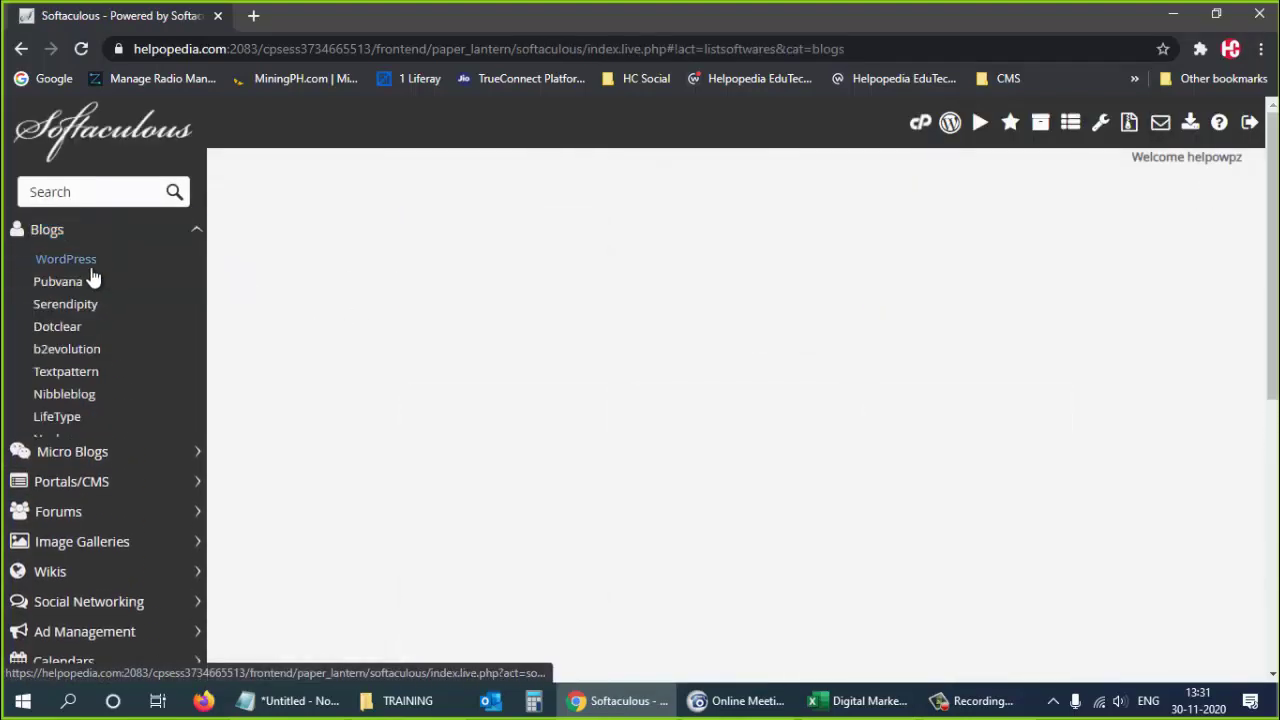
{"action": "left_click", "coordinate": [77, 263]}
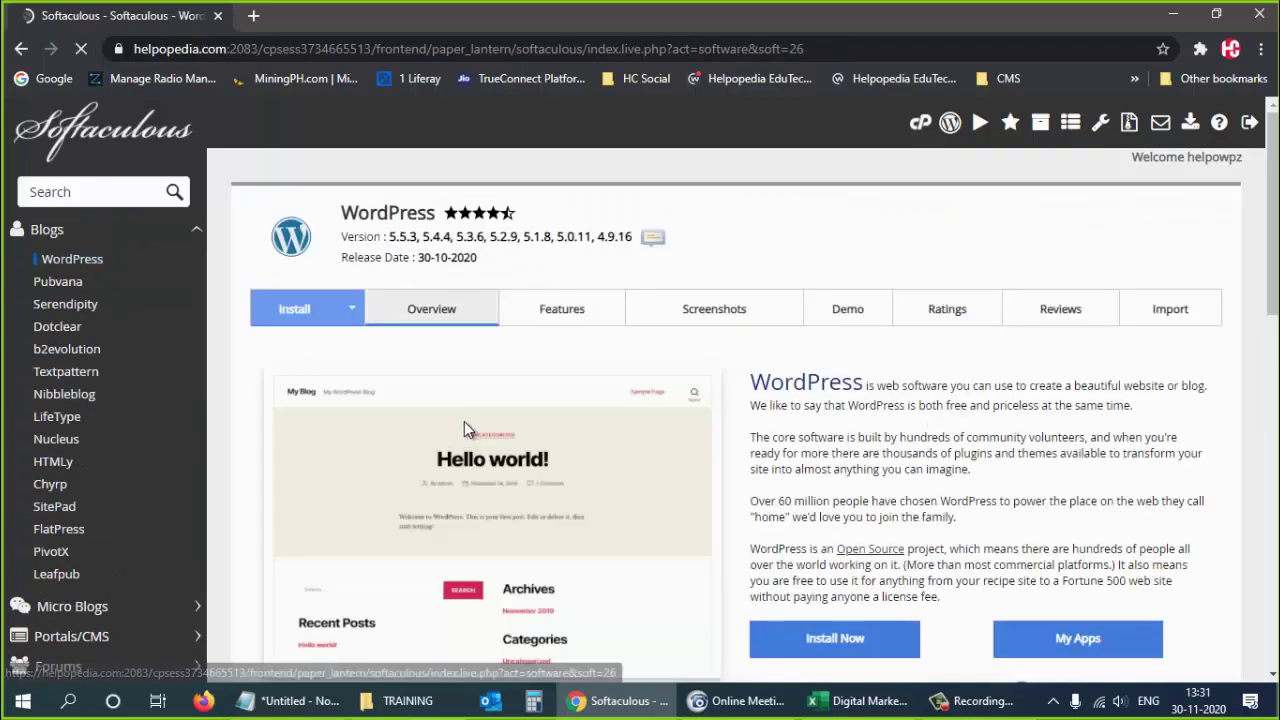
{"action": "left_click", "coordinate": [294, 312]}
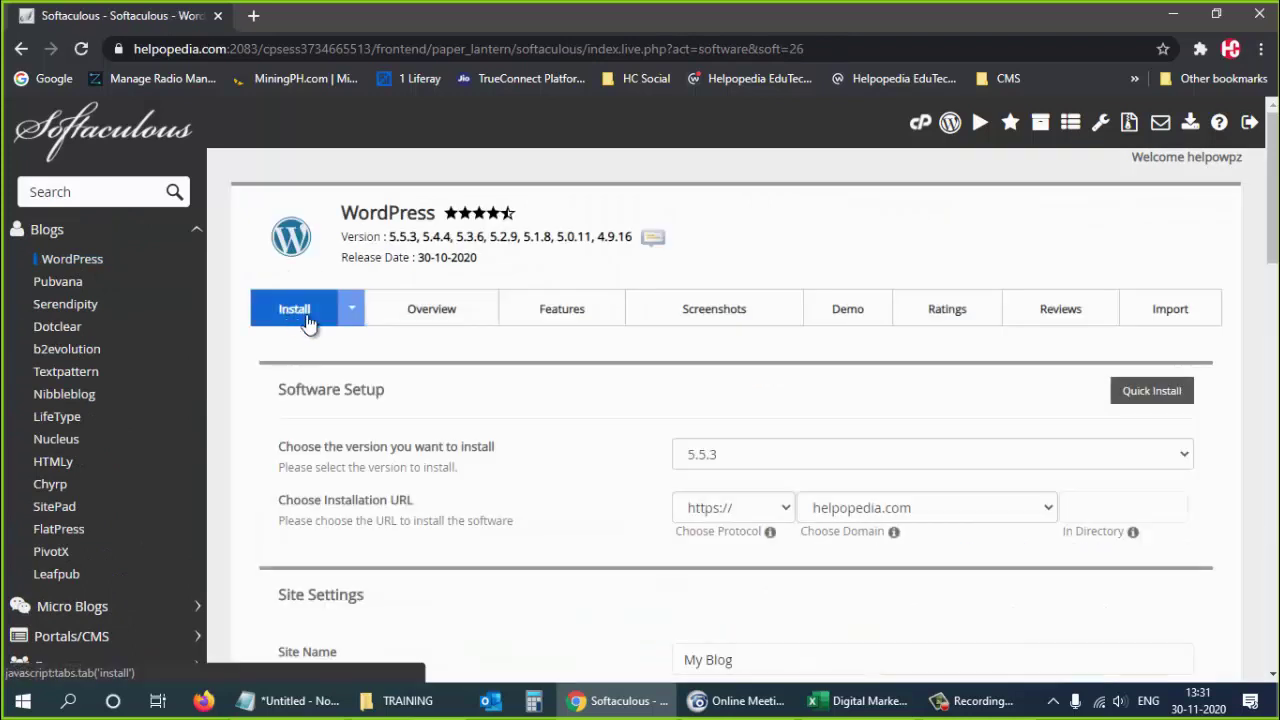
{"action": "left_click", "coordinate": [987, 511]}
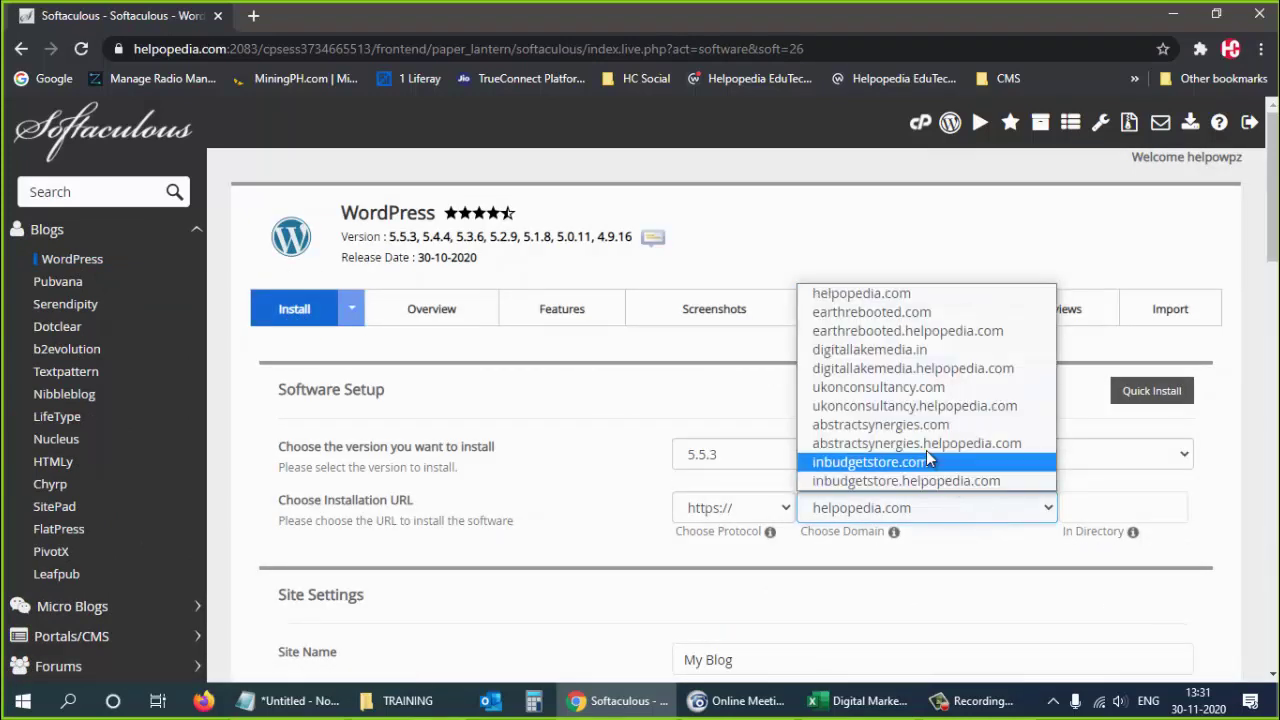
{"action": "left_click", "coordinate": [880, 296]}
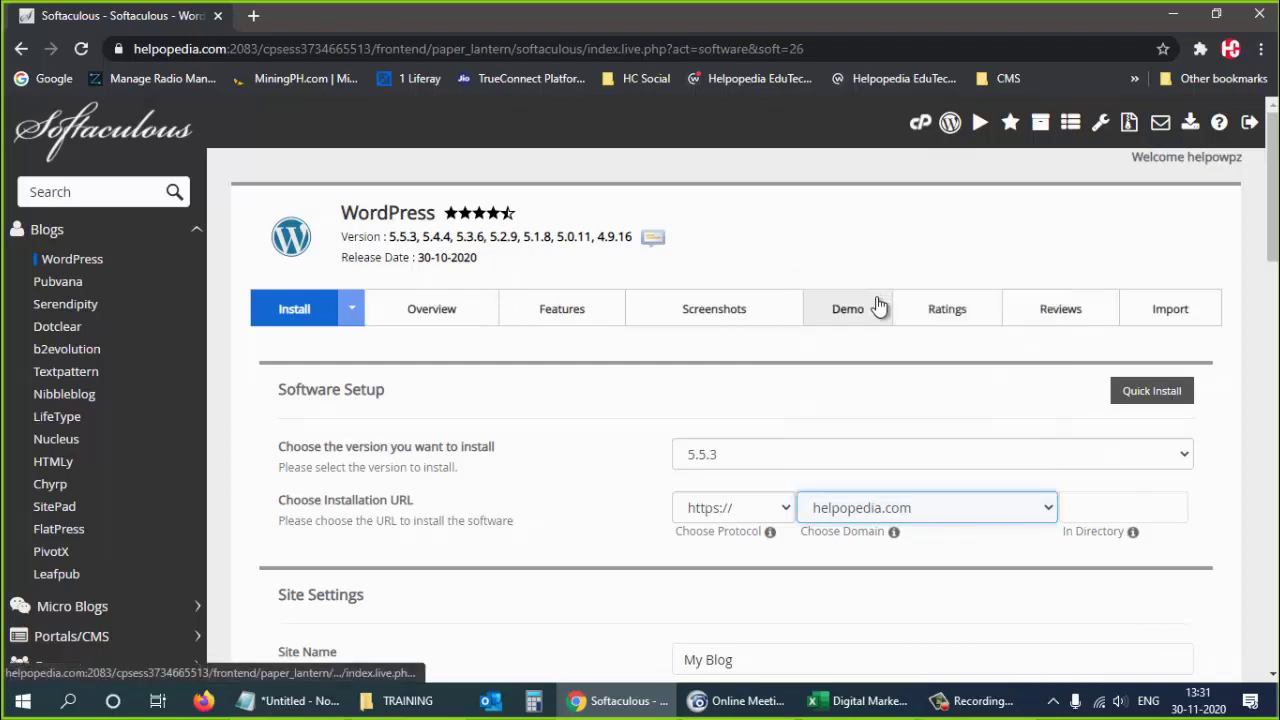
{"action": "left_click", "coordinate": [868, 509]}
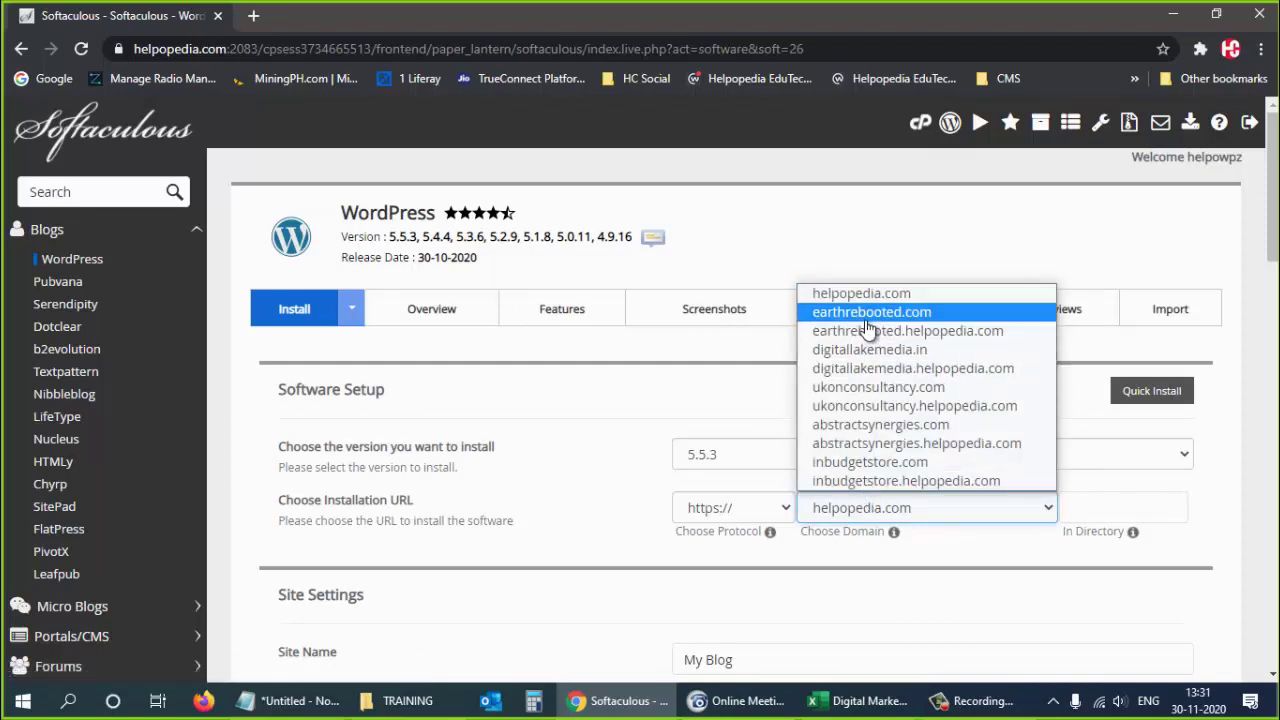
{"action": "left_click", "coordinate": [866, 314]}
{"action": "left_click", "coordinate": [1104, 507]}
{"action": "type", "text": "vishal"}
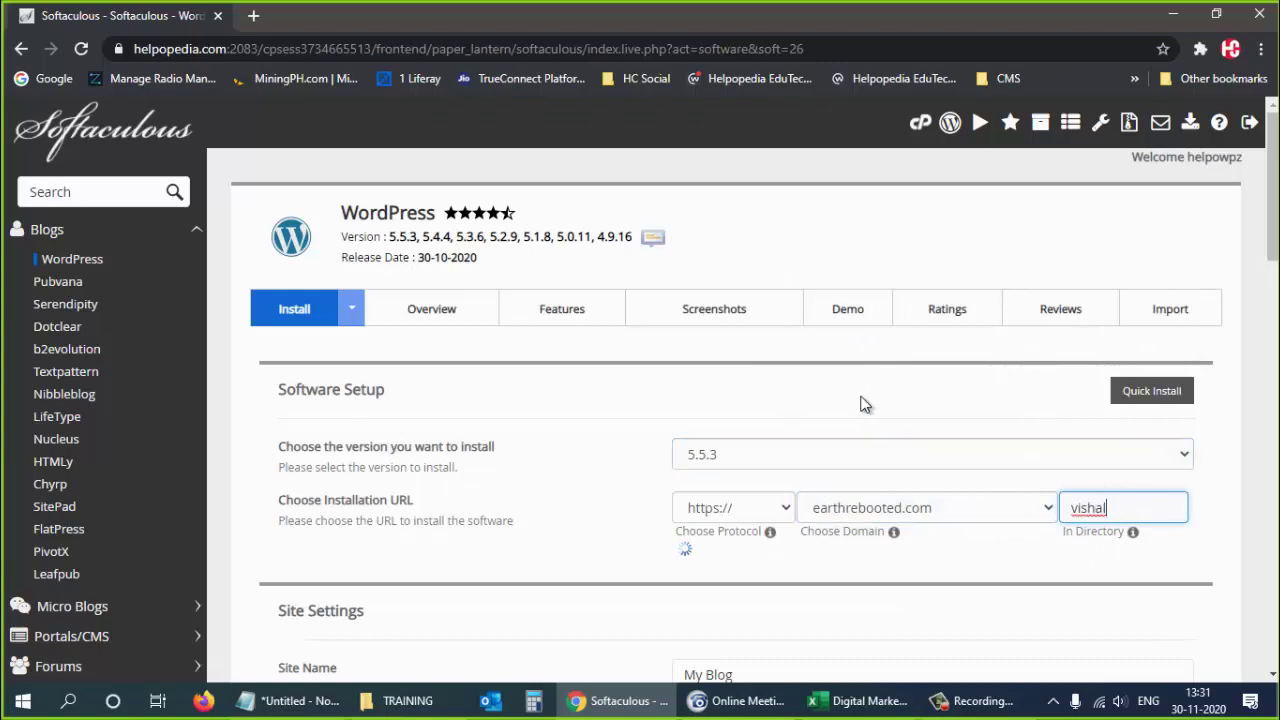
- Replace the admin password with a strong one and select it
{"action": "scroll", "coordinate": [866, 410], "scroll_direction": "down", "scroll_amount": 3}
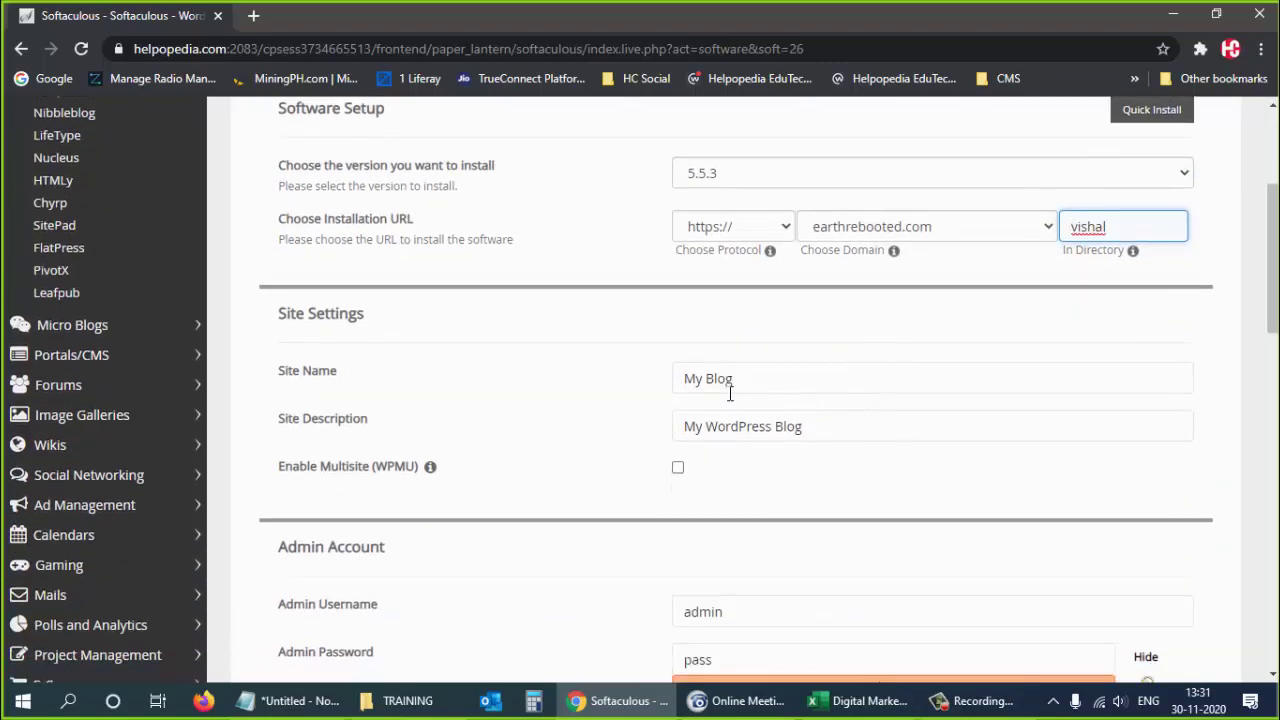
{"action": "scroll", "coordinate": [766, 455], "scroll_direction": "down", "scroll_amount": 4}
{"action": "left_click", "coordinate": [725, 285]}
{"action": "key", "text": "ctrl+a"}
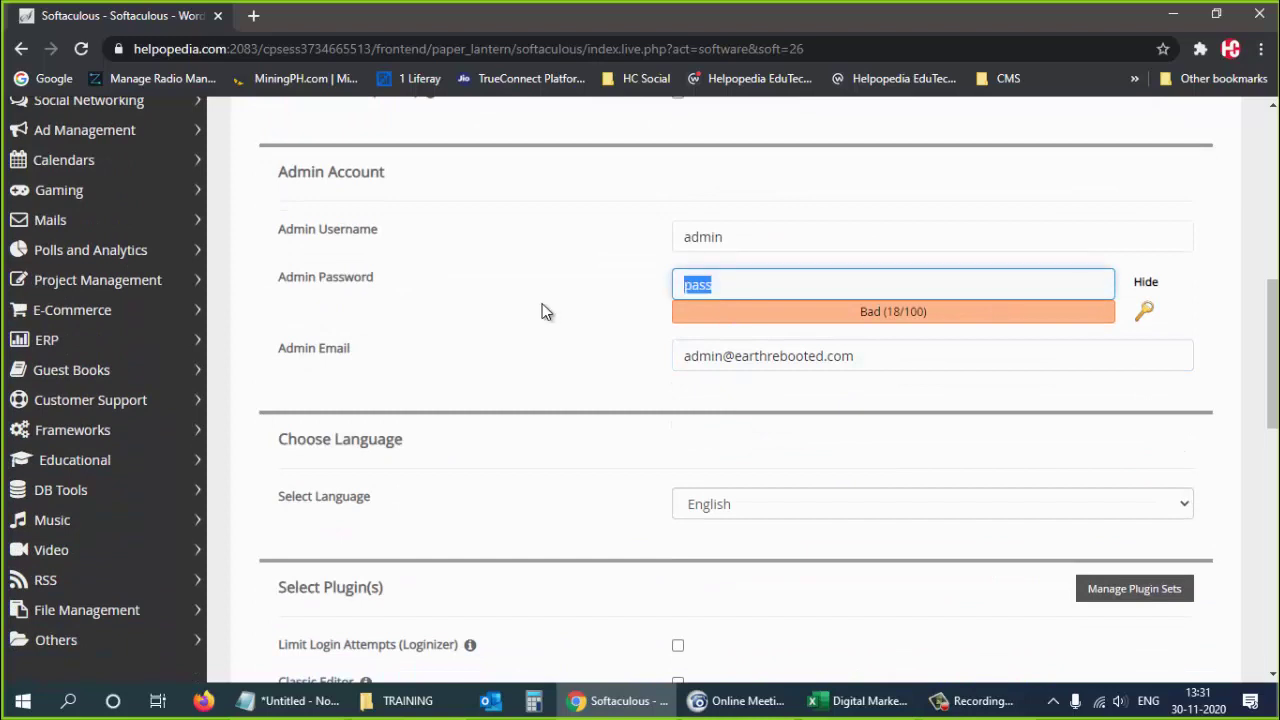
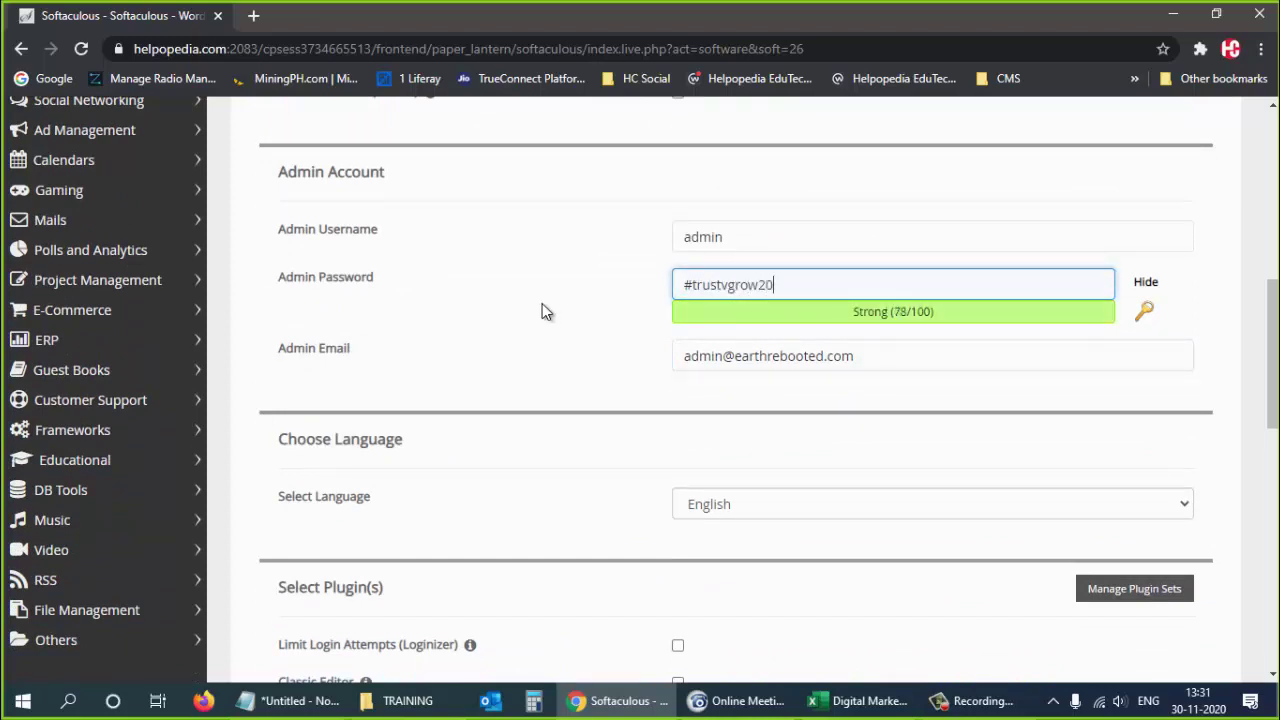
{"action": "key", "text": "ctrl+a"}
{"action": "key", "text": "ctrl+c"}
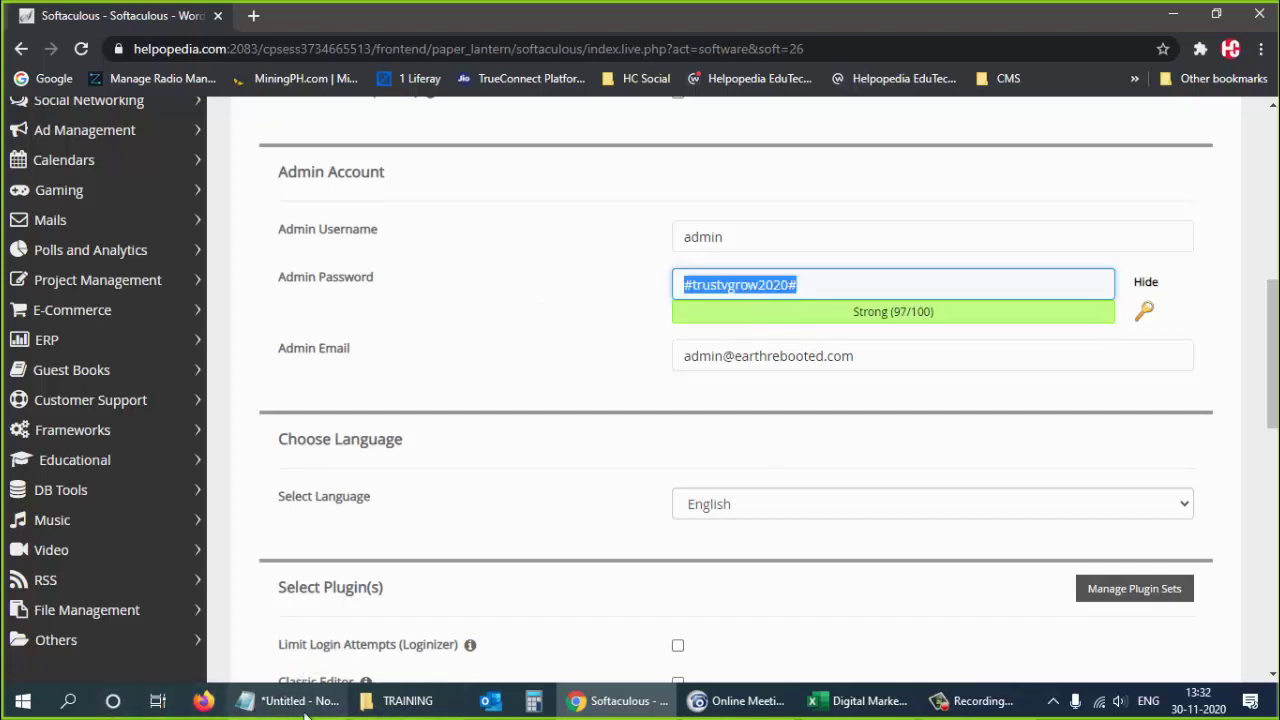
- Replace the Notepad notes with the new admin password, with username 'admin' above it
{"action": "left_click", "coordinate": [285, 702]}
{"action": "key", "text": "ctrl+a"}
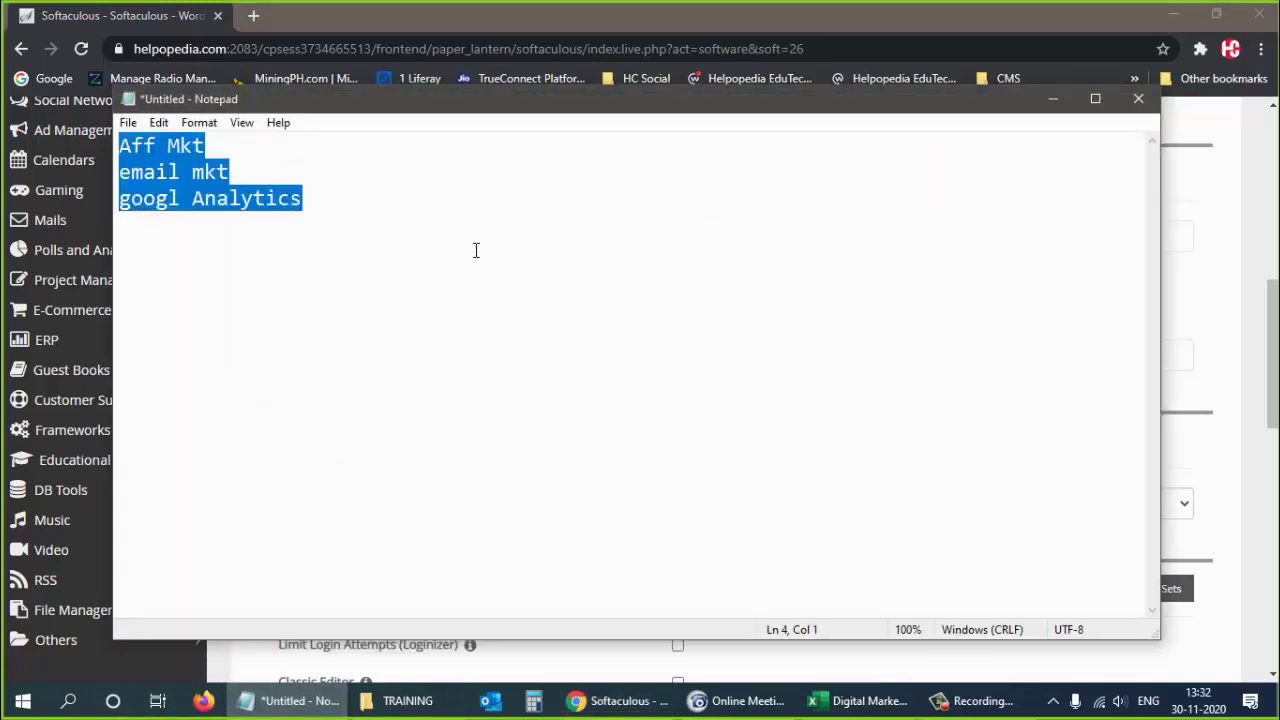
{"action": "key", "text": "ctrl+v"}
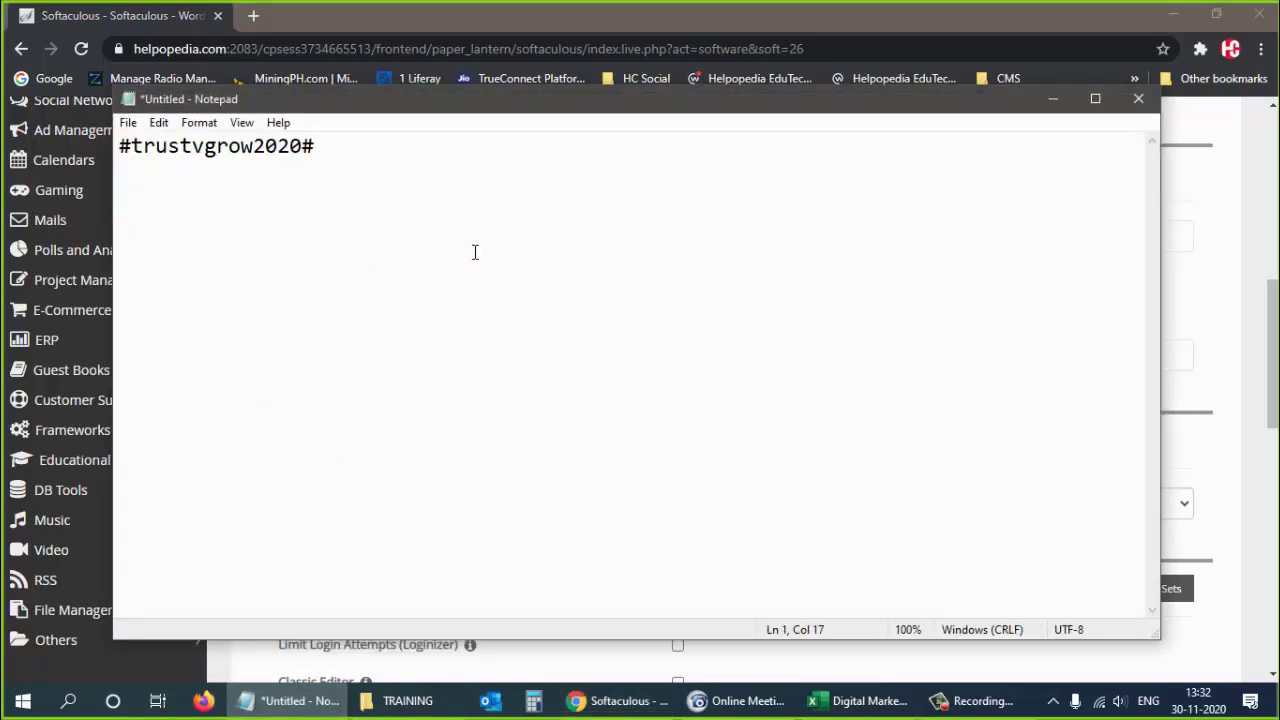
{"action": "key", "text": "Home"}
{"action": "key", "text": "Return"}
{"action": "key", "text": "Return"}
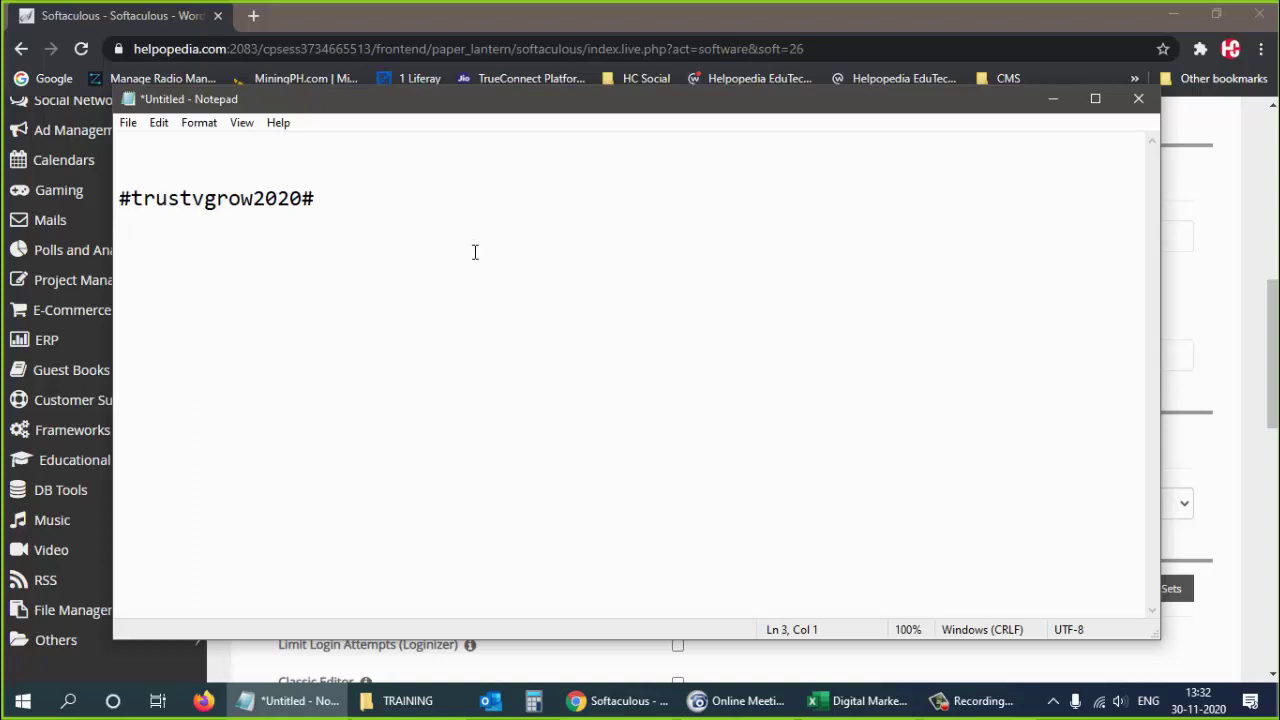
{"action": "key", "text": "Up"}
{"action": "type", "text": "Admin"}
{"action": "key", "text": "BackSpace"}
{"action": "key", "text": "BackSpace"}
{"action": "key", "text": "BackSpace"}
{"action": "key", "text": "BackSpace"}
{"action": "key", "text": "BackSpace"}
{"action": "type", "text": "admin"}
{"action": "key", "text": "Home"}
{"action": "key", "text": "Return"}
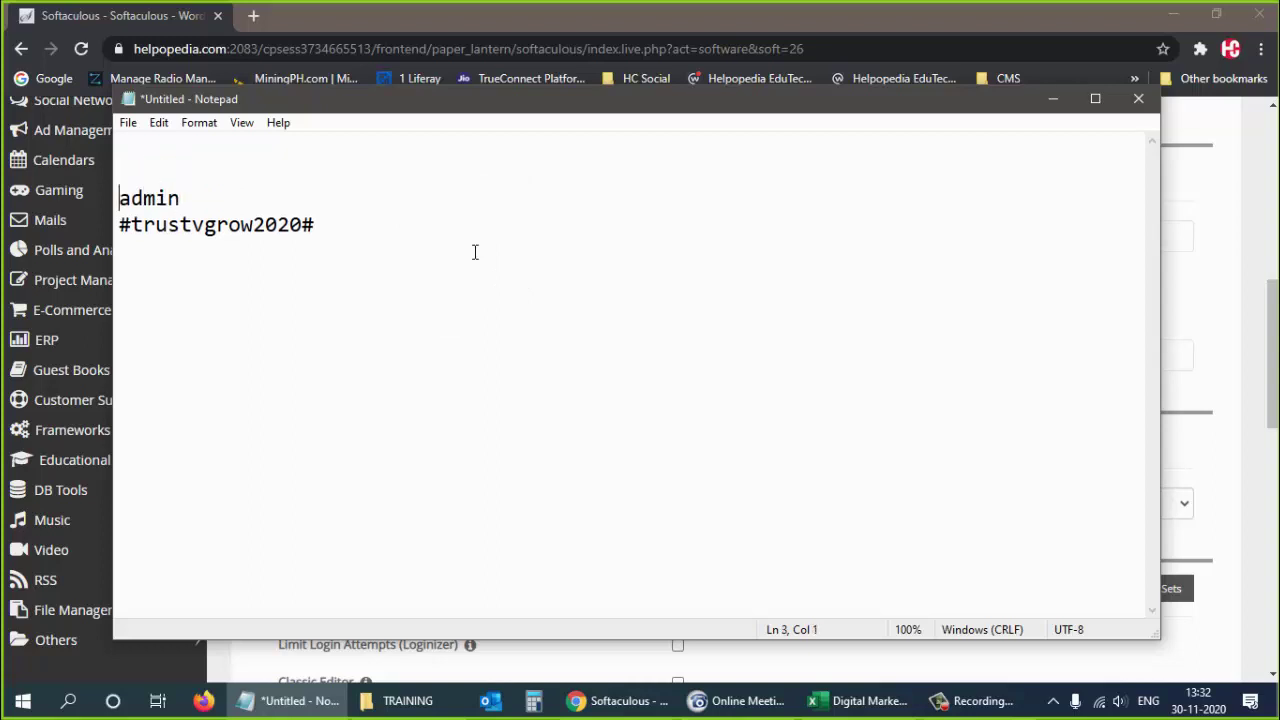
- Back in Softaculous, tick the Students Set plugins and start the WordPress installation
{"action": "key", "text": "alt+Tab"}
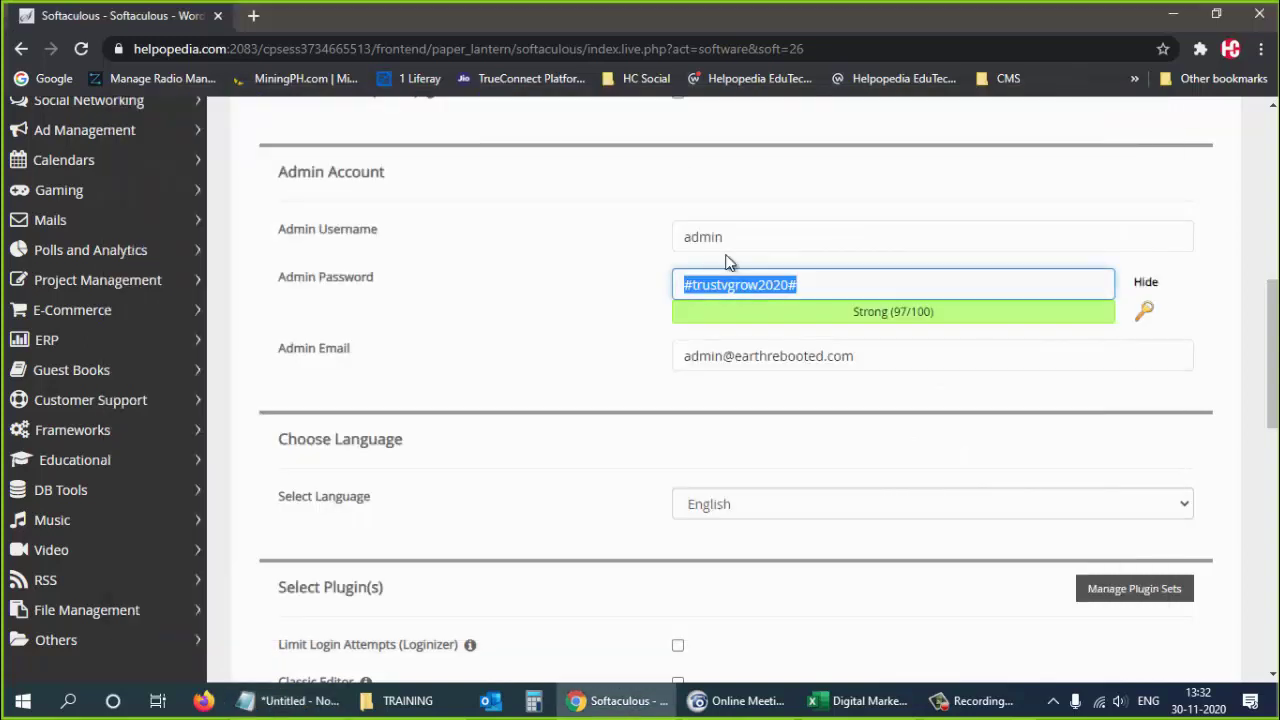
{"action": "left_click", "coordinate": [643, 437]}
{"action": "scroll", "coordinate": [643, 437], "scroll_direction": "down", "scroll_amount": 5}
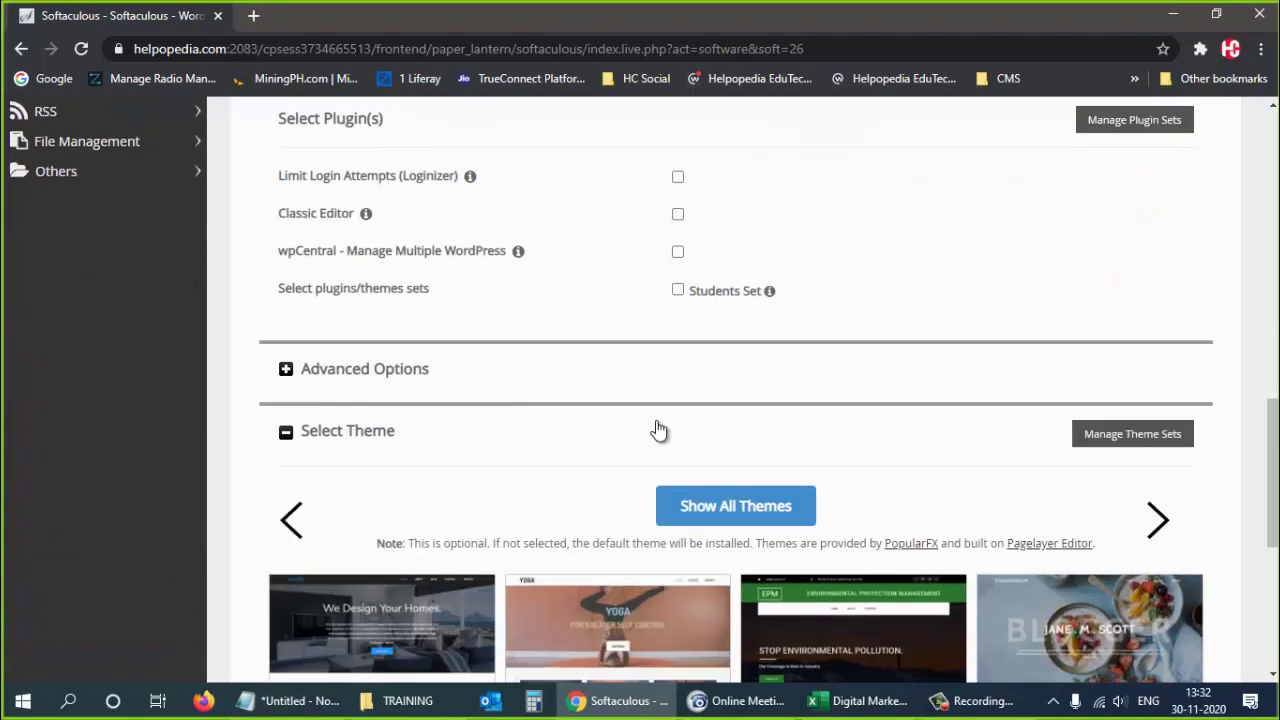
{"action": "left_click", "coordinate": [678, 291]}
{"action": "scroll", "coordinate": [884, 491], "scroll_direction": "down", "scroll_amount": 5}
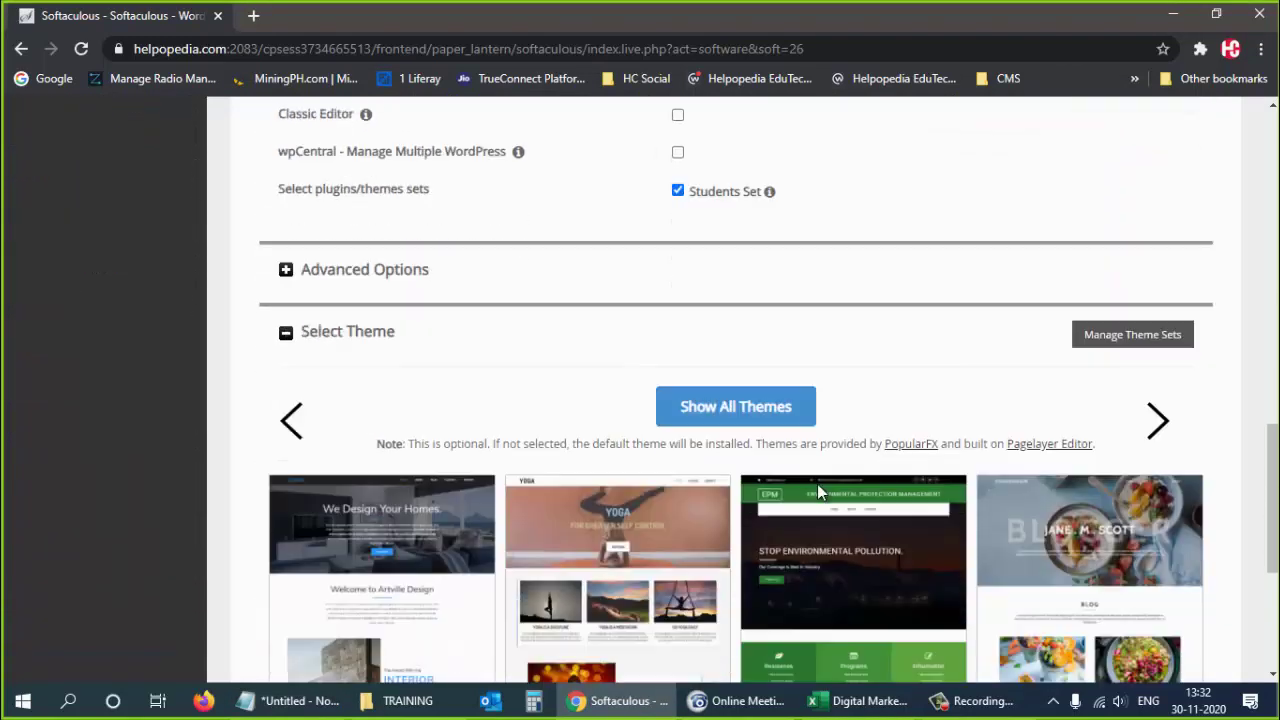
{"action": "left_click", "coordinate": [737, 450]}
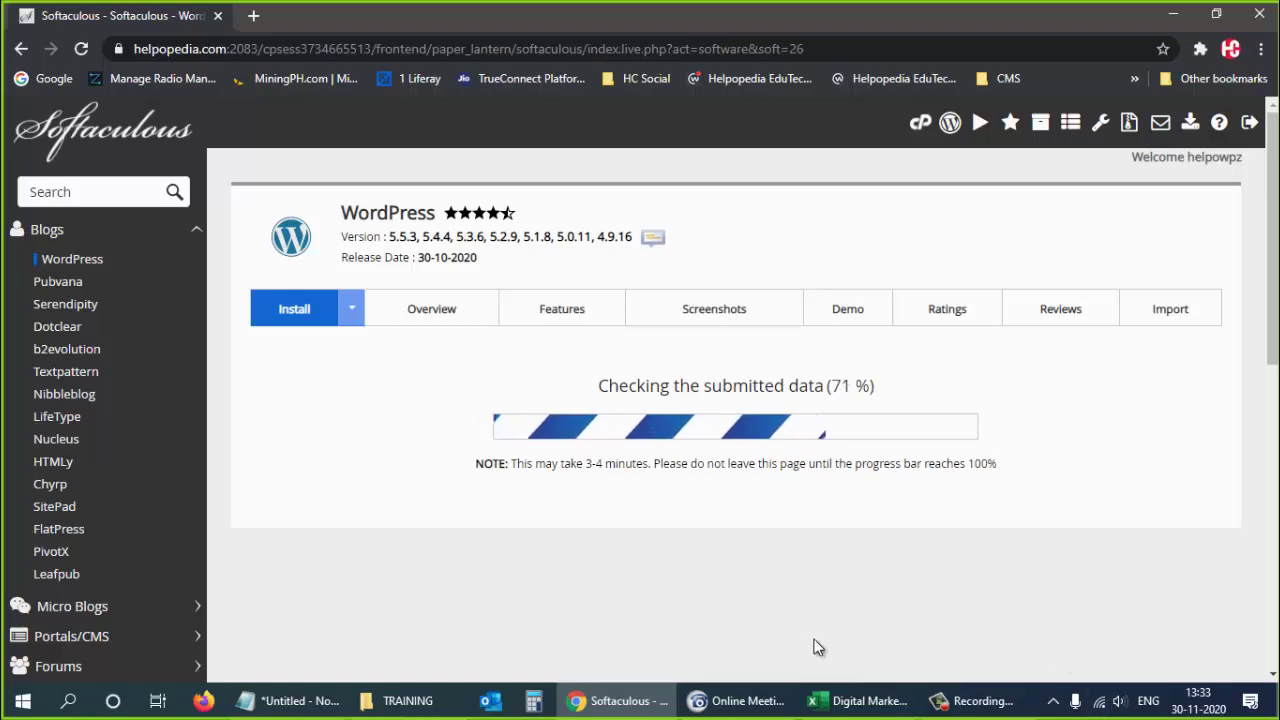
- Close the Excel lead sheet without saving, then select the installation success message URLs
{"action": "key", "text": "alt+Tab"}
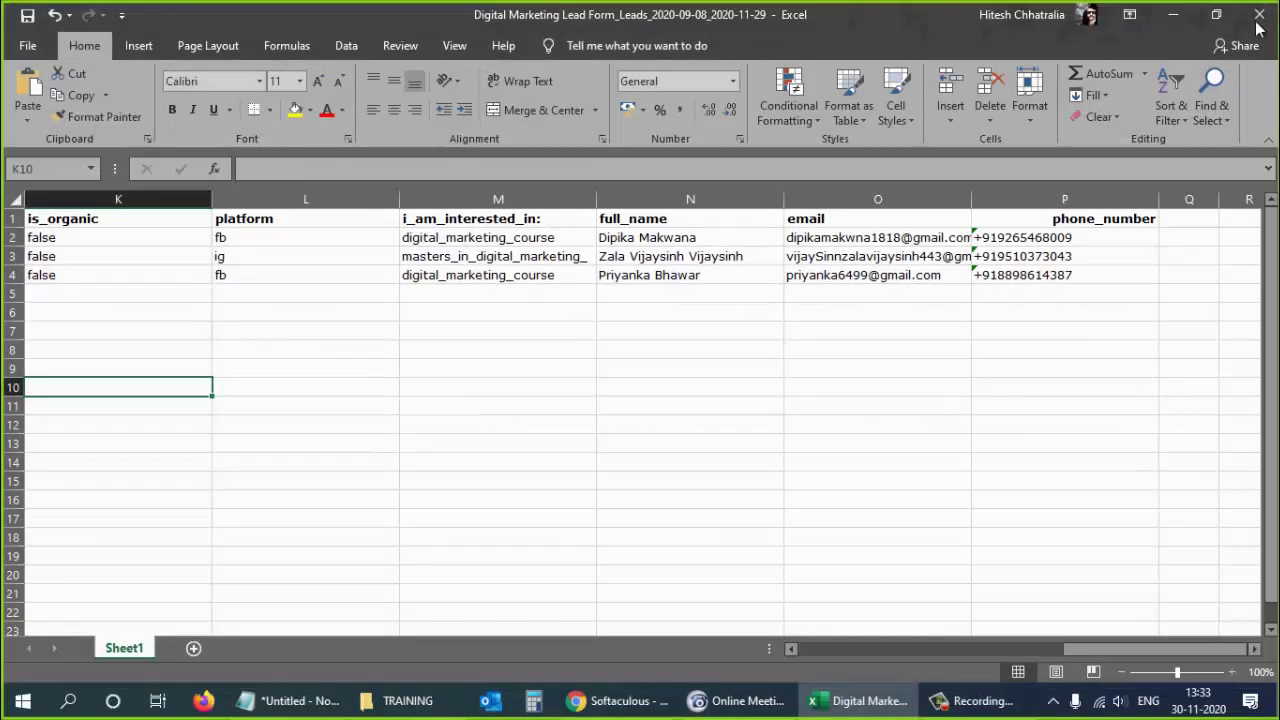
{"action": "left_click", "coordinate": [1259, 15]}
{"action": "left_click", "coordinate": [560, 394]}
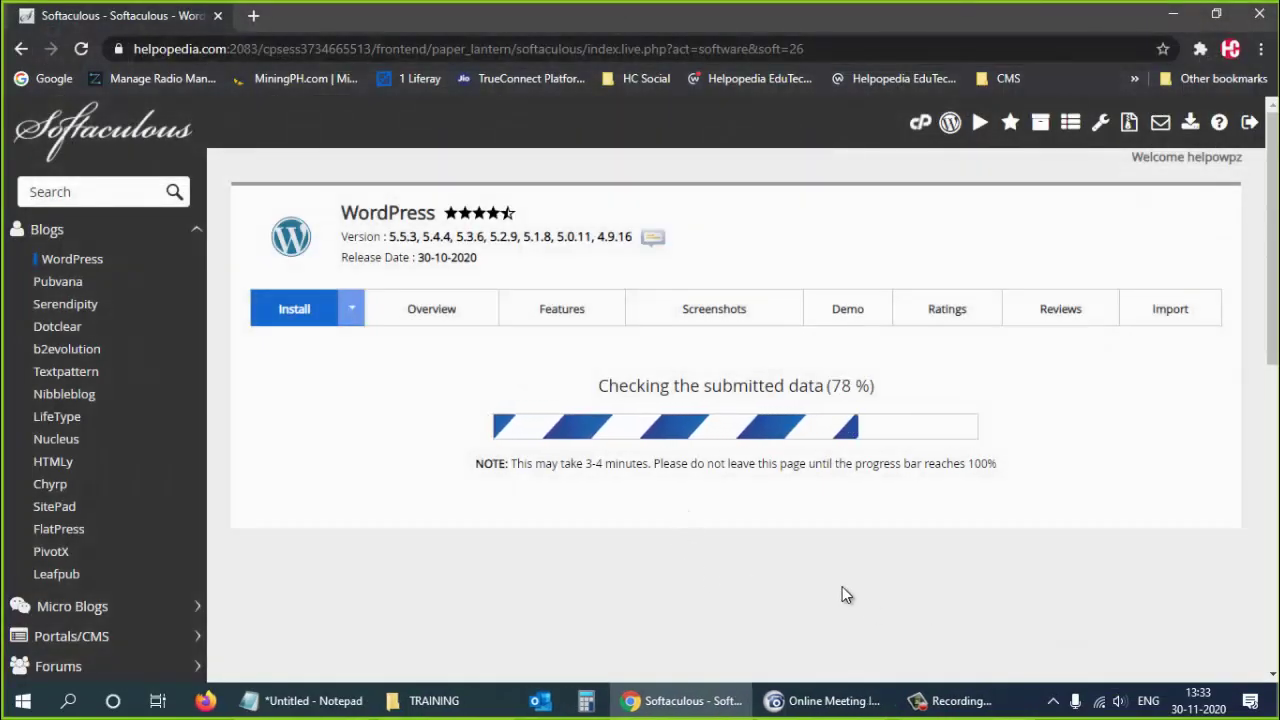
{"action": "left_click", "coordinate": [950, 700]}
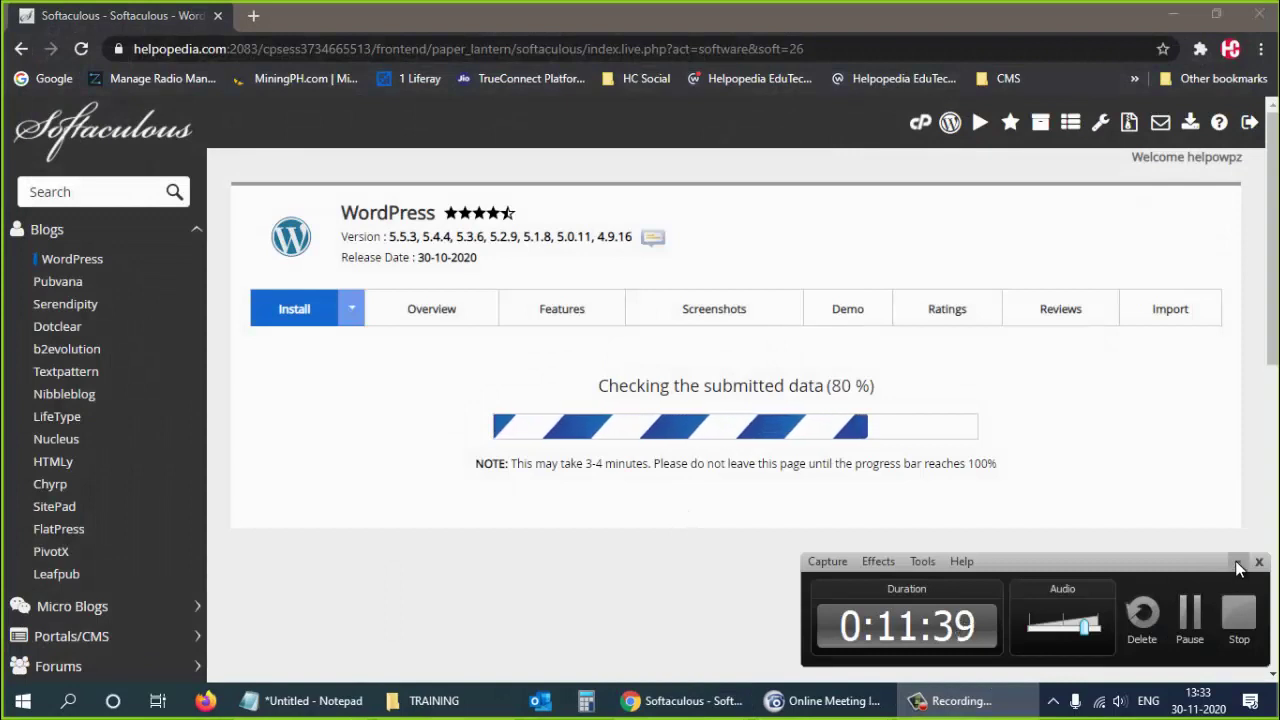
{"action": "left_click", "coordinate": [1237, 563]}
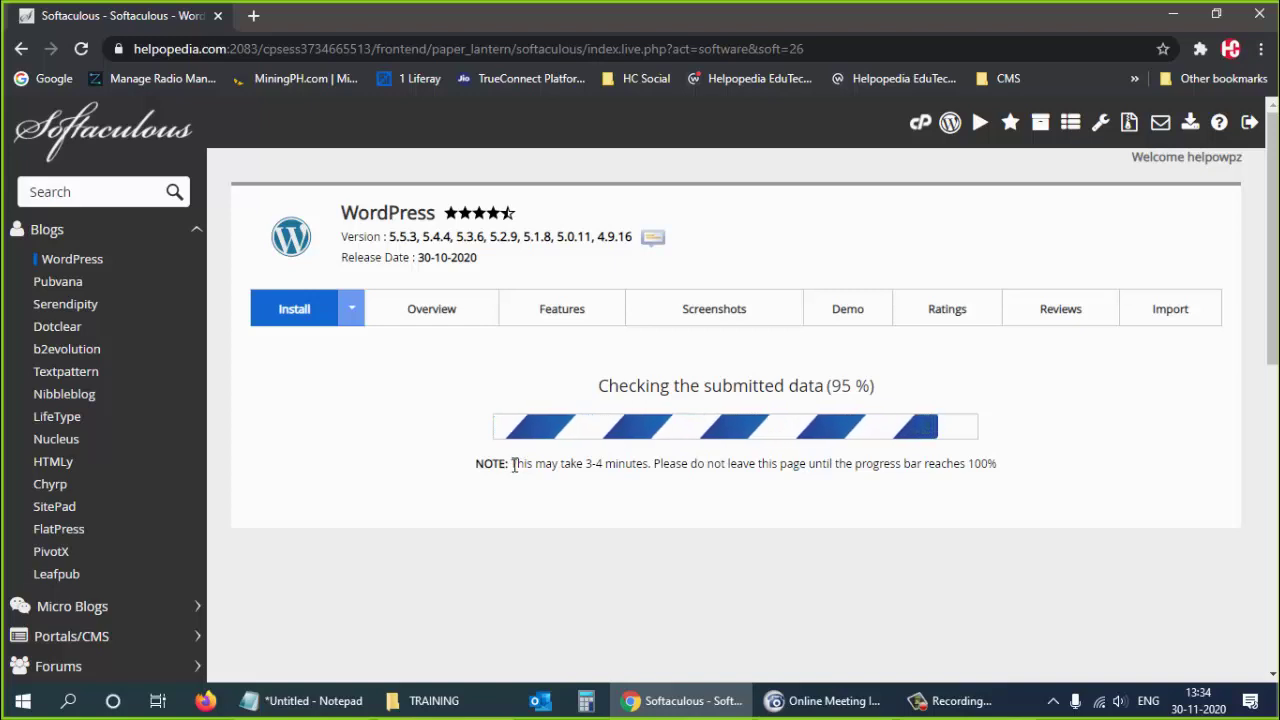
{"action": "left_click_drag", "start_coordinate": [514, 466], "coordinate": [857, 475]}
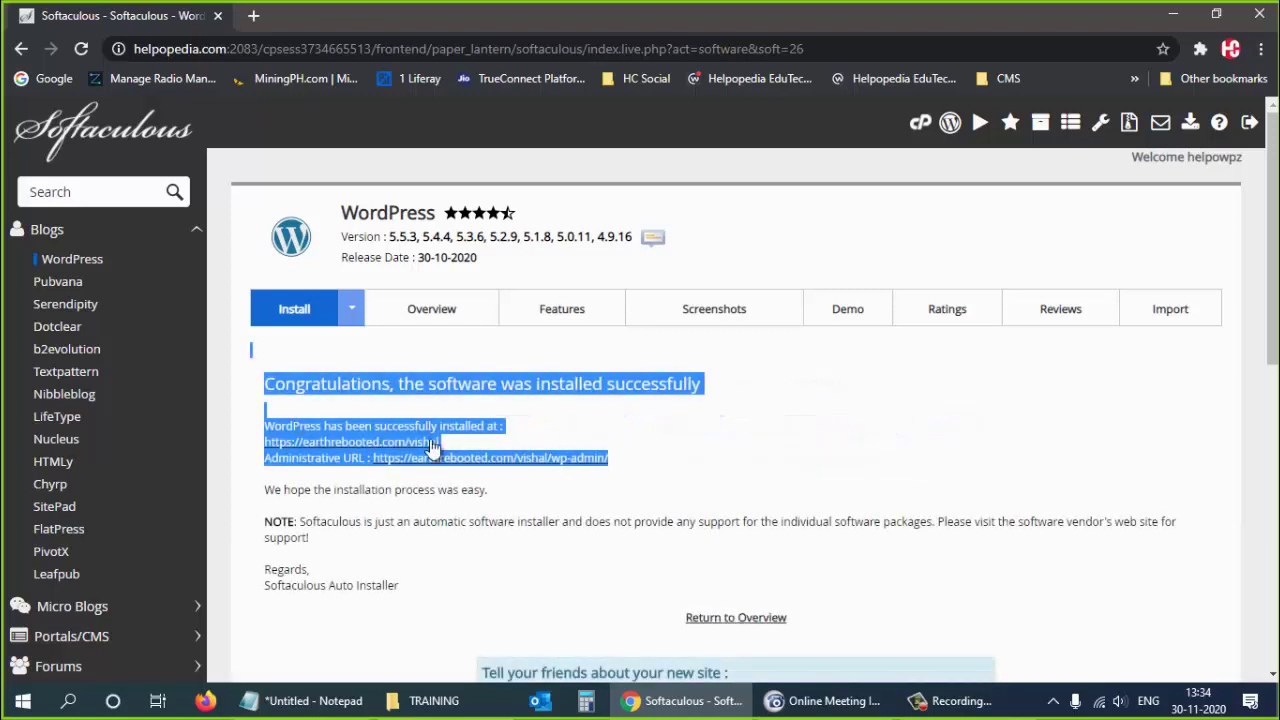
- Paste the site and wp-admin URLs into the credentials note, tidy the lines, and copy everything
{"action": "left_click", "coordinate": [643, 447]}
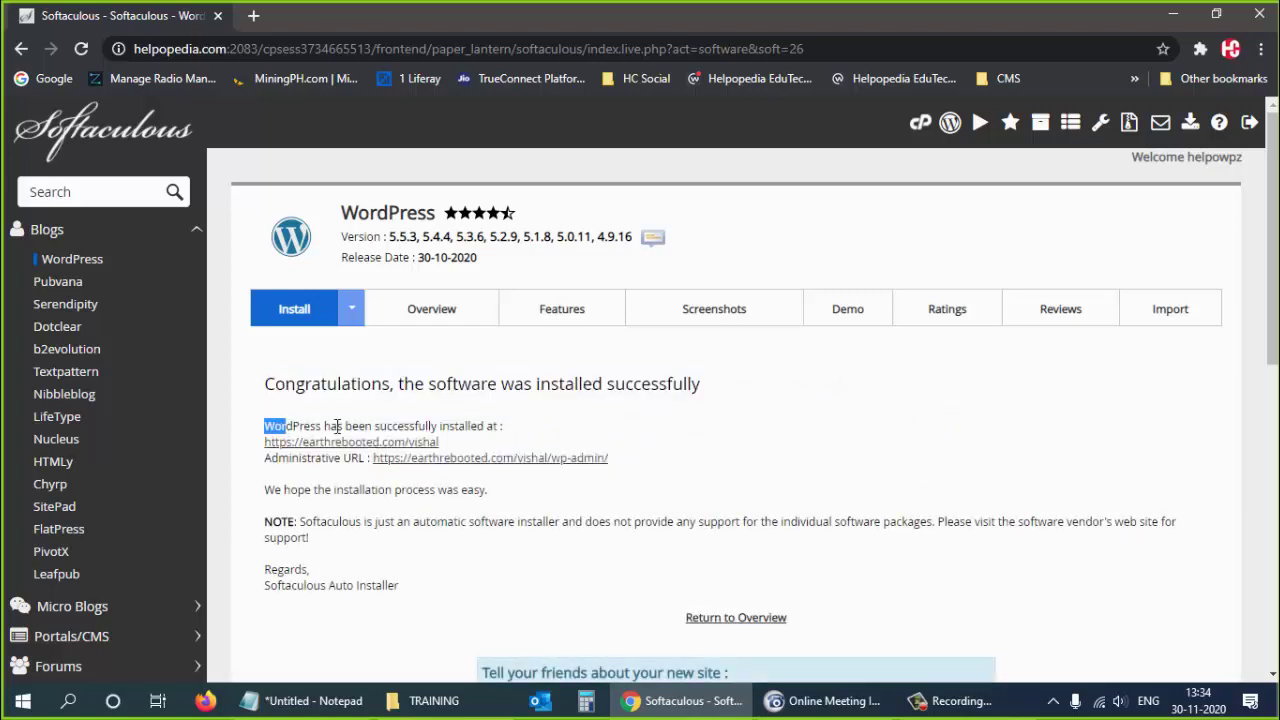
{"action": "left_click_drag", "start_coordinate": [337, 426], "coordinate": [648, 470]}
{"action": "key", "text": "ctrl+c"}
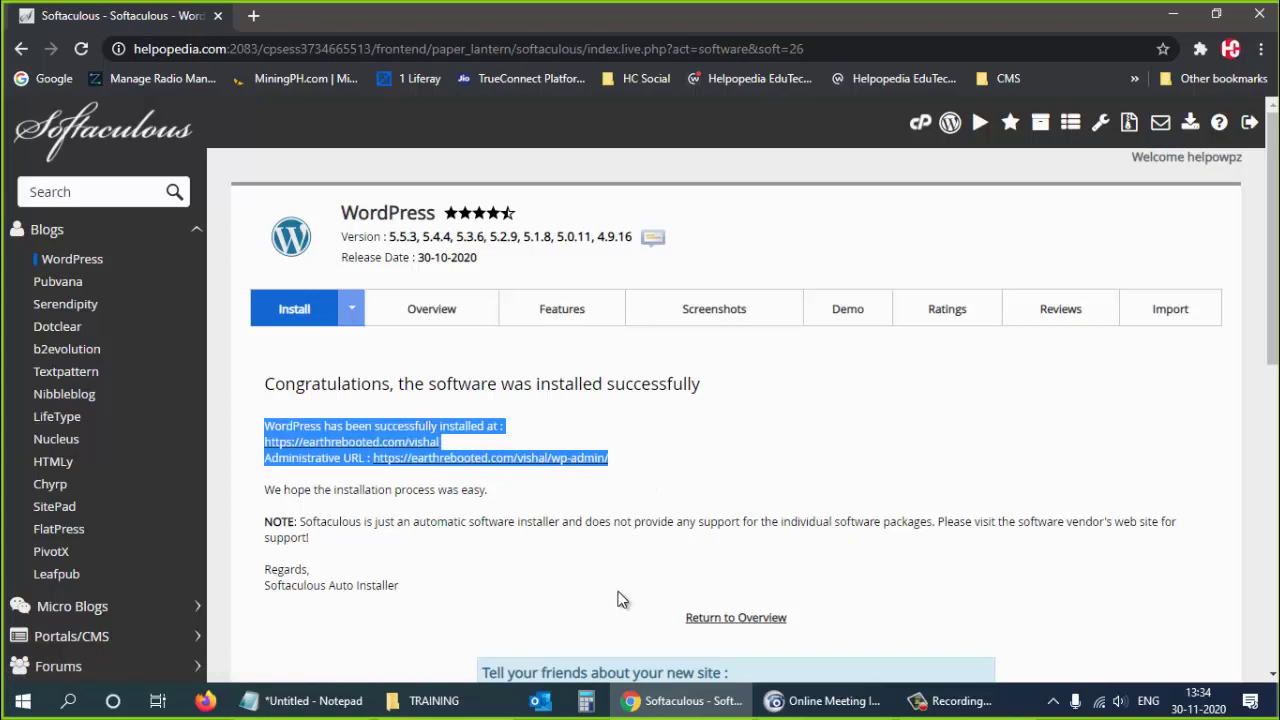
{"action": "left_click", "coordinate": [305, 701]}
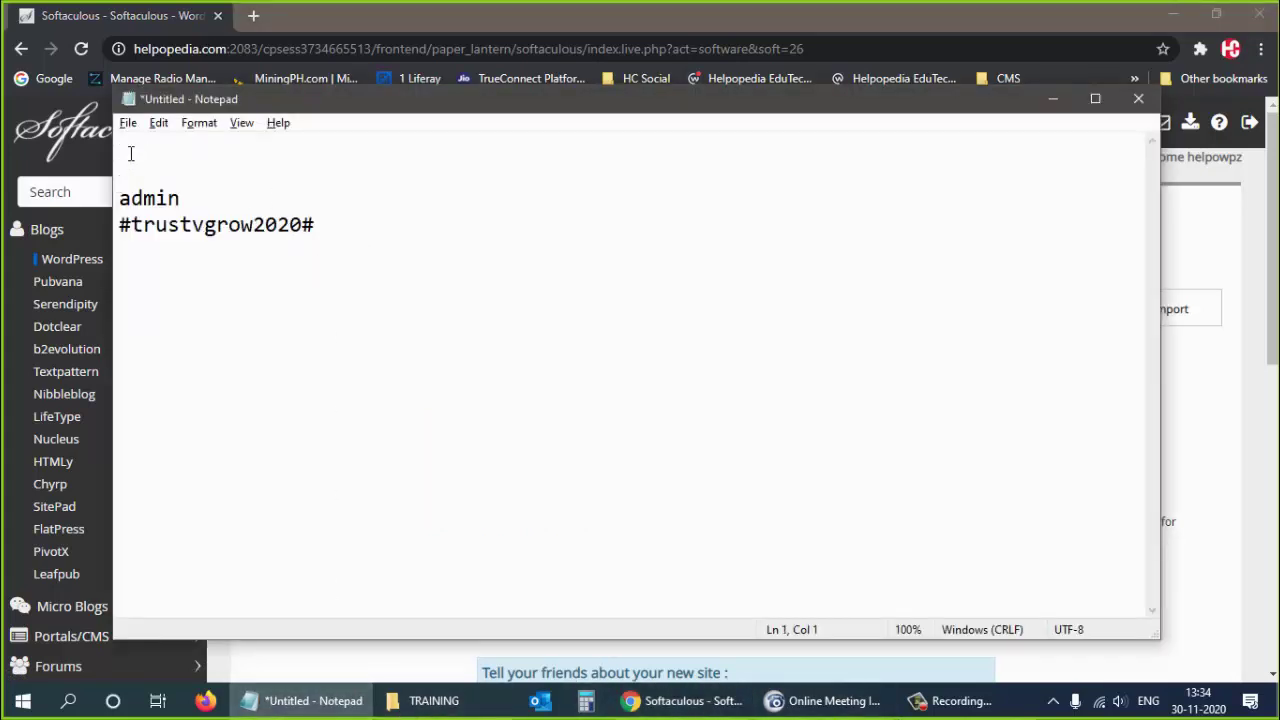
{"action": "key", "text": "ctrl+v"}
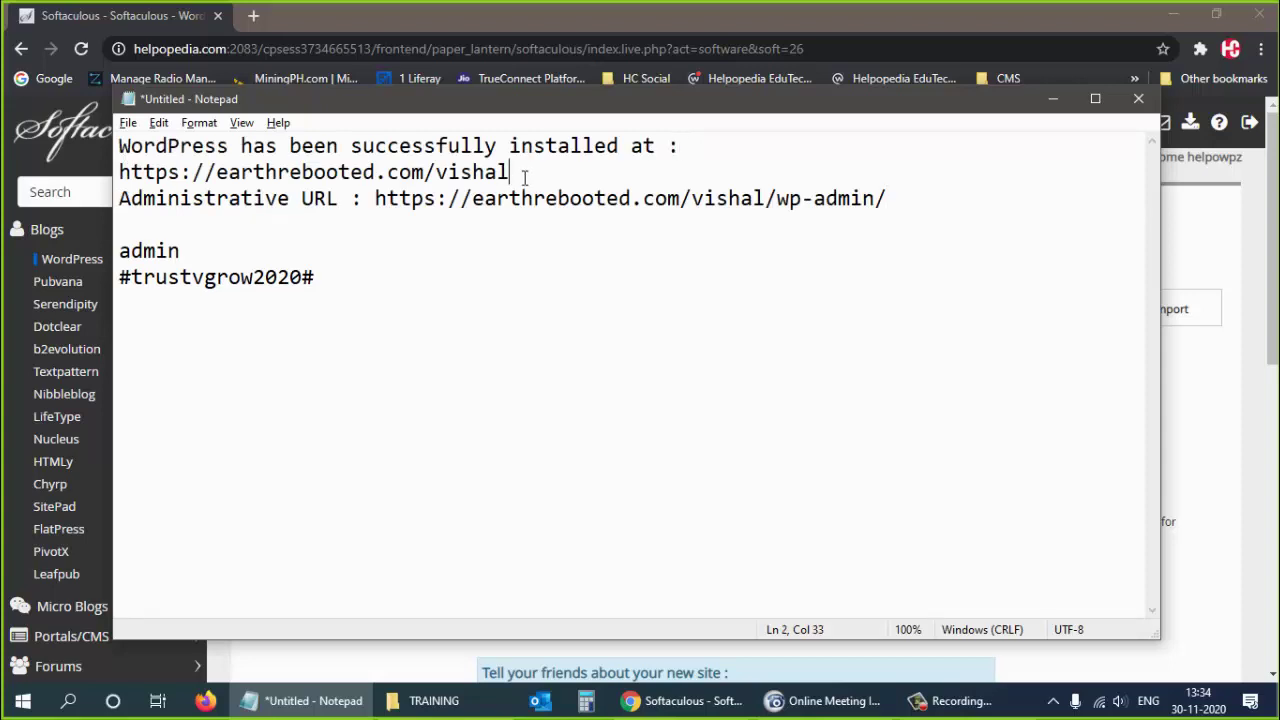
{"action": "key", "text": "Return"}
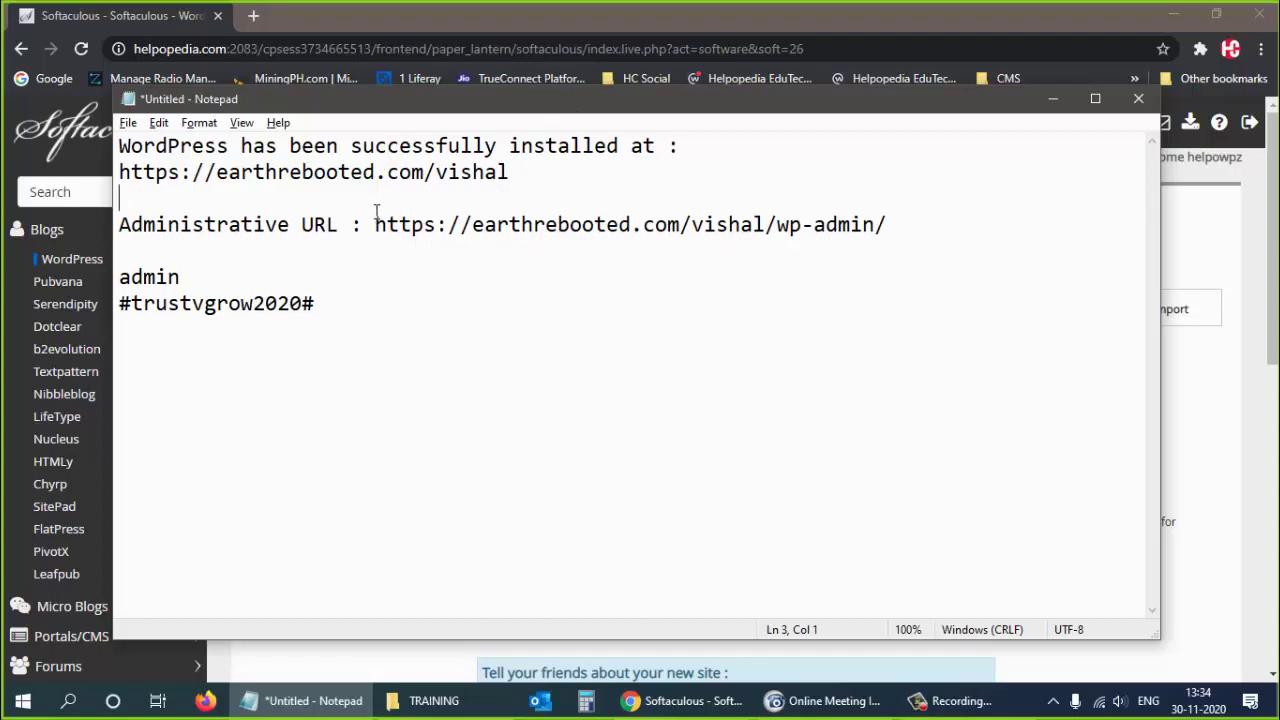
{"action": "key", "text": "Return"}
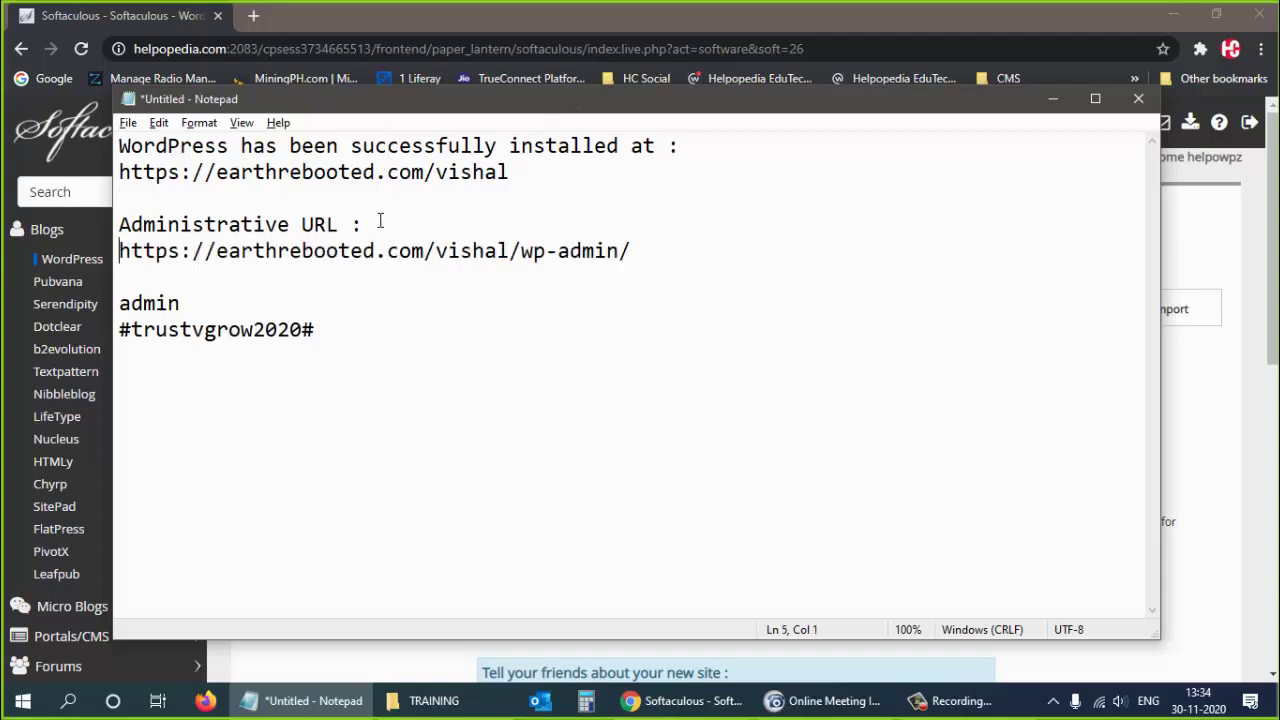
{"action": "key", "text": "Delete"}
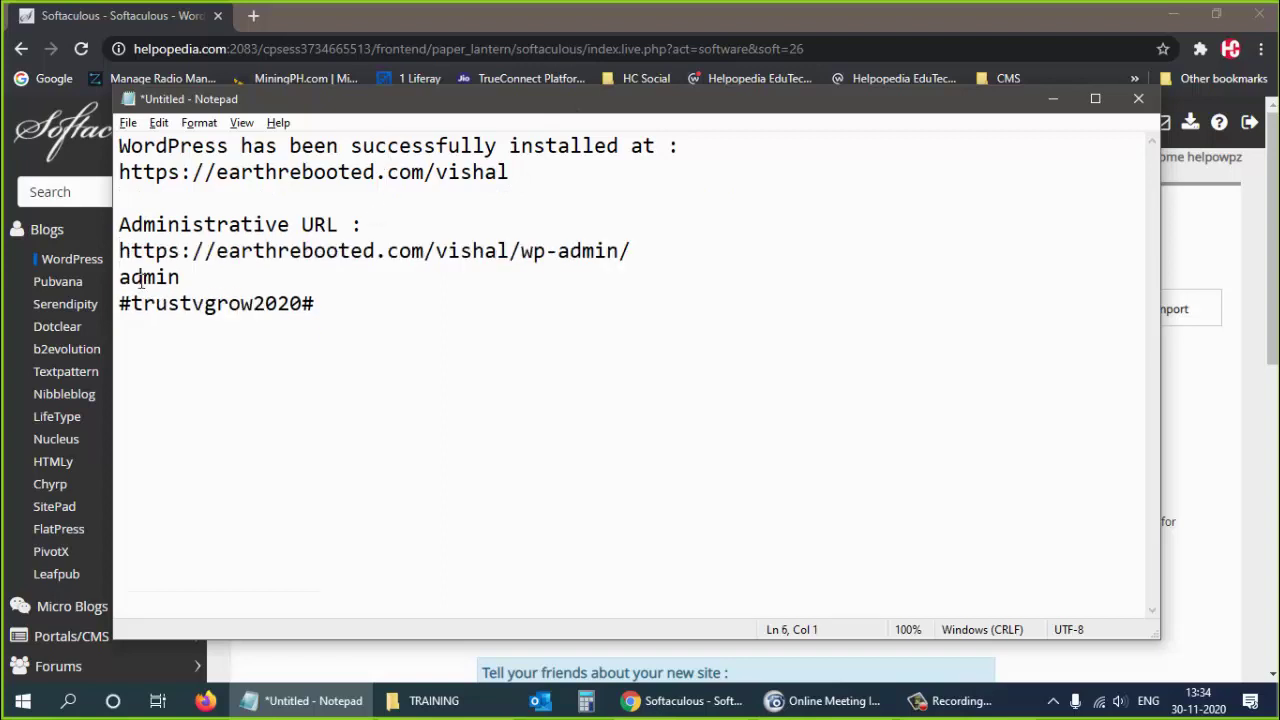
{"action": "left_click_drag", "start_coordinate": [347, 301], "coordinate": [82, 148]}
{"action": "key", "text": "ctrl+End"}
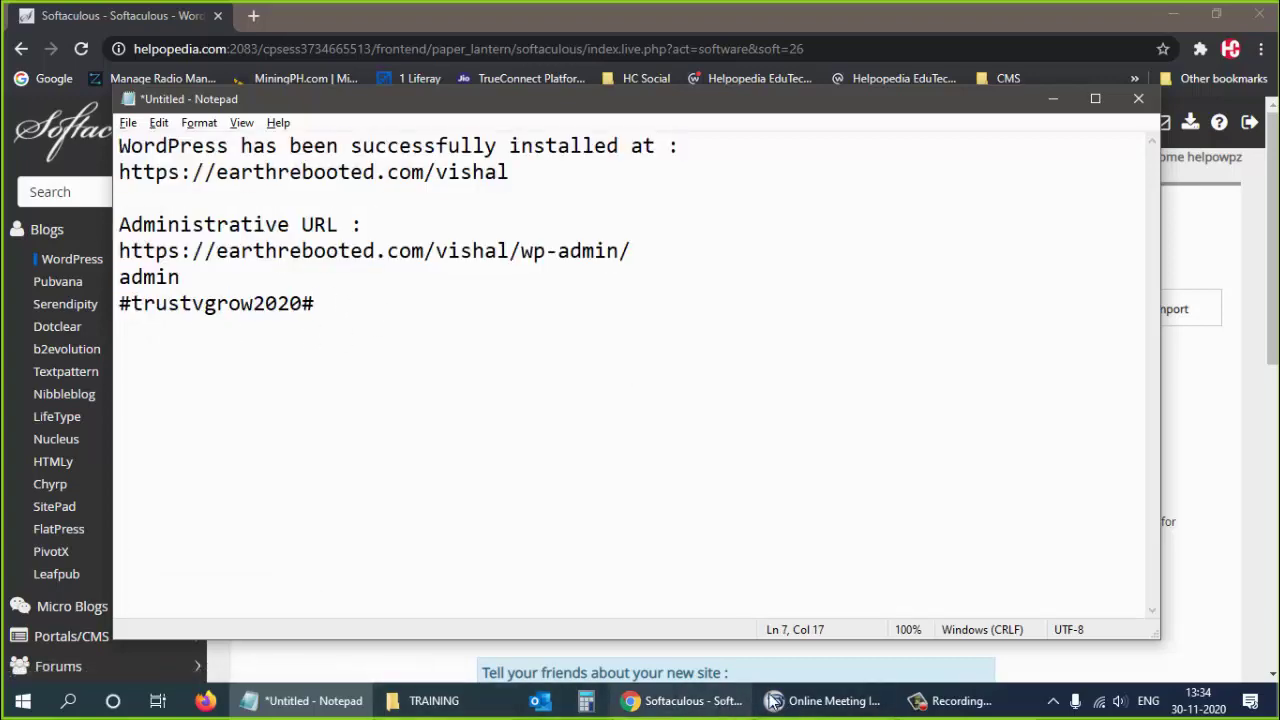
{"action": "left_click", "coordinate": [826, 700]}
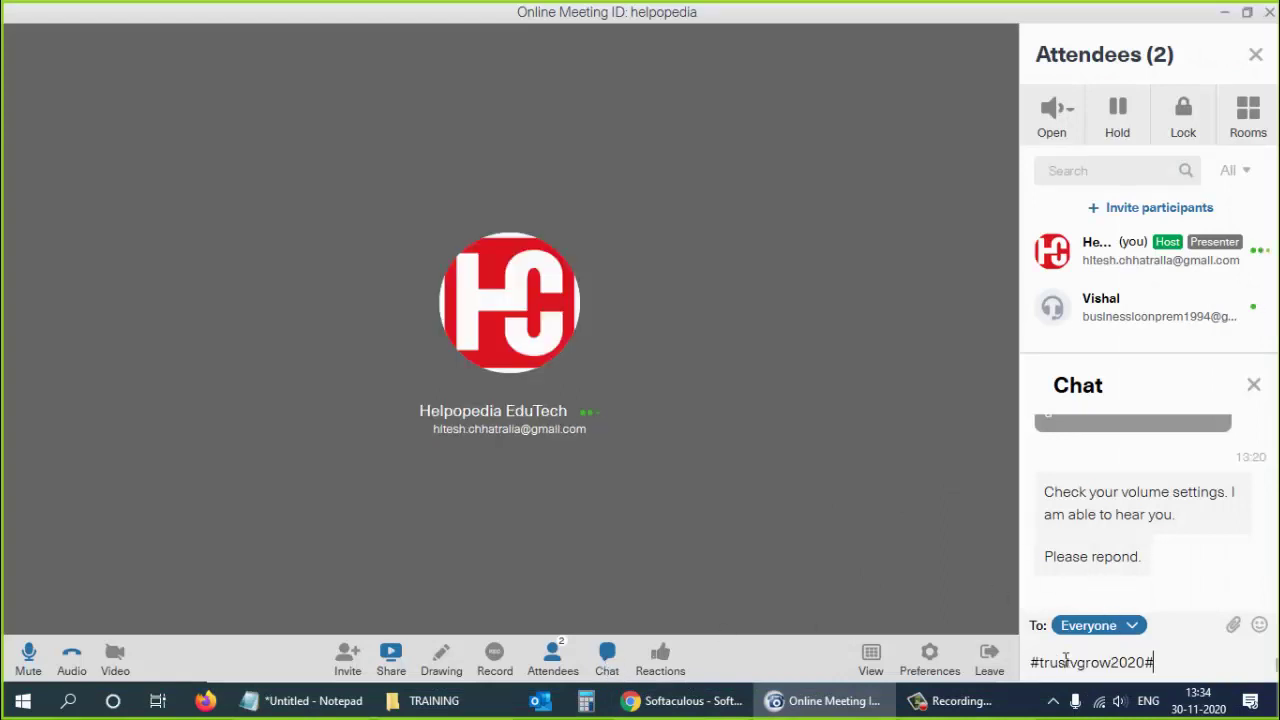
- Send the site URL, admin URL and login details to Everyone in the meeting chat, then minimize it
{"action": "double_click", "coordinate": [1066, 660]}
{"action": "left_click", "coordinate": [1247, 657]}
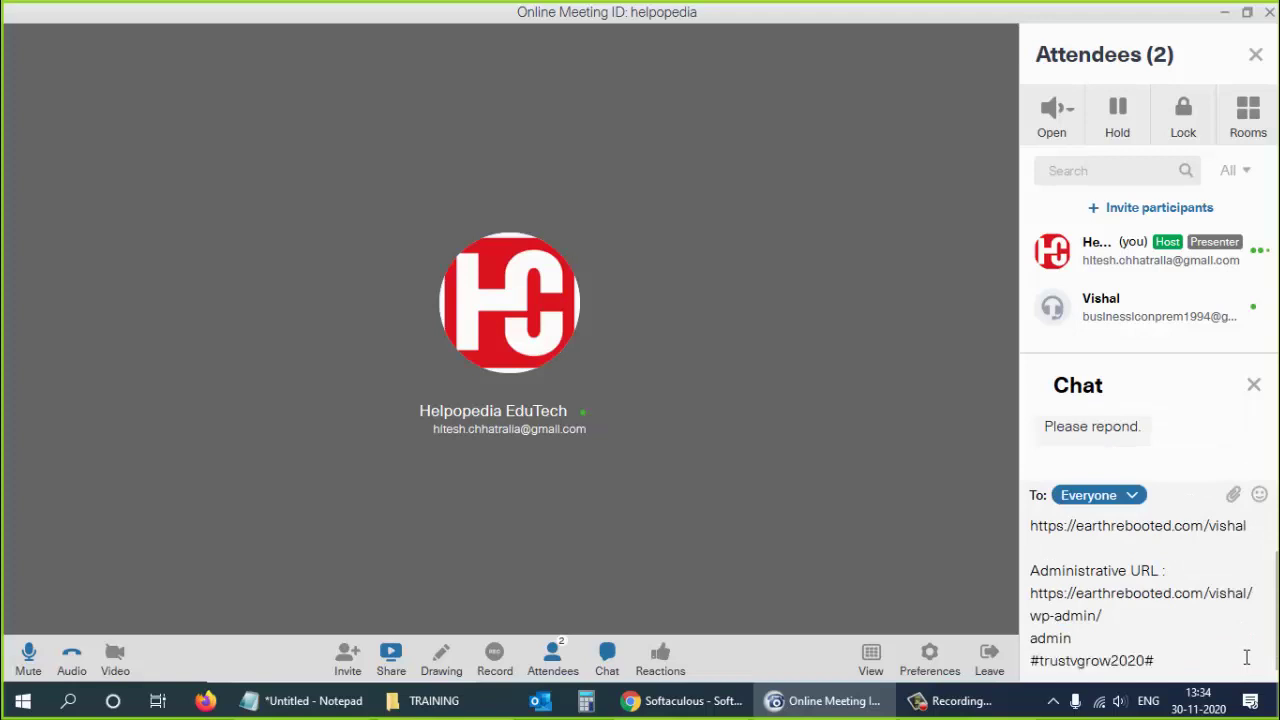
{"action": "key", "text": "Return"}
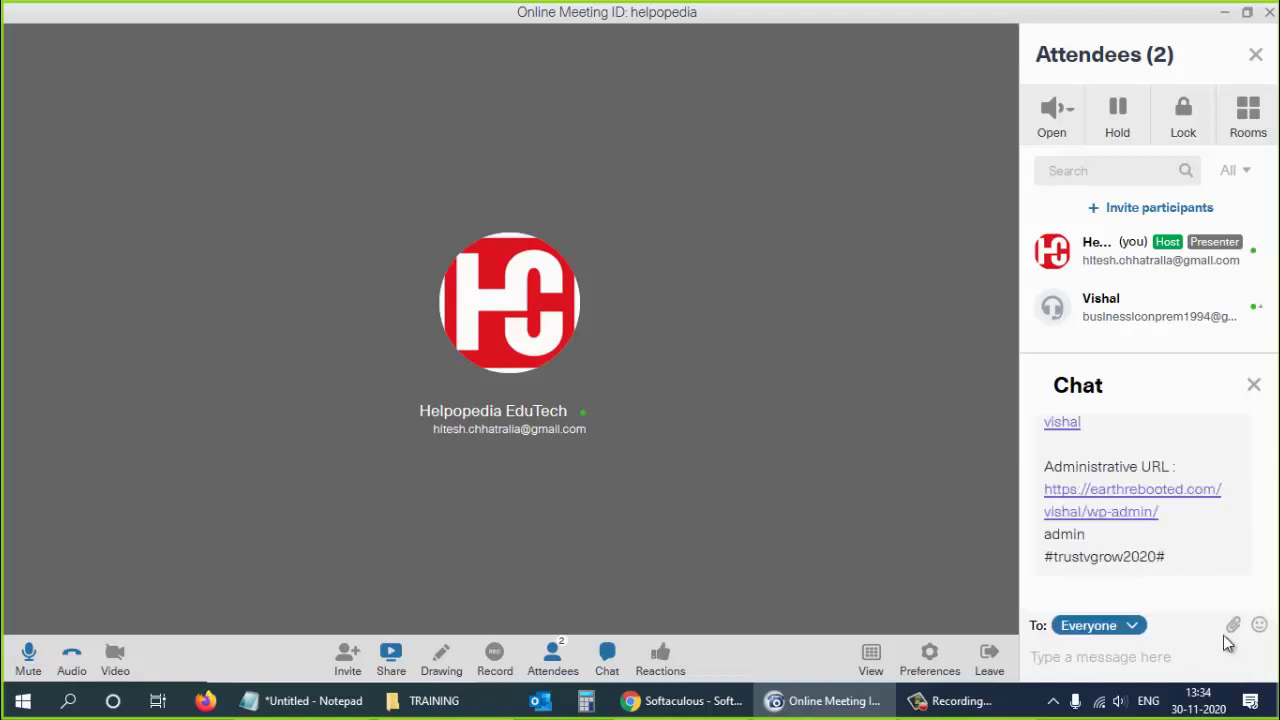
{"action": "left_click", "coordinate": [1224, 19]}
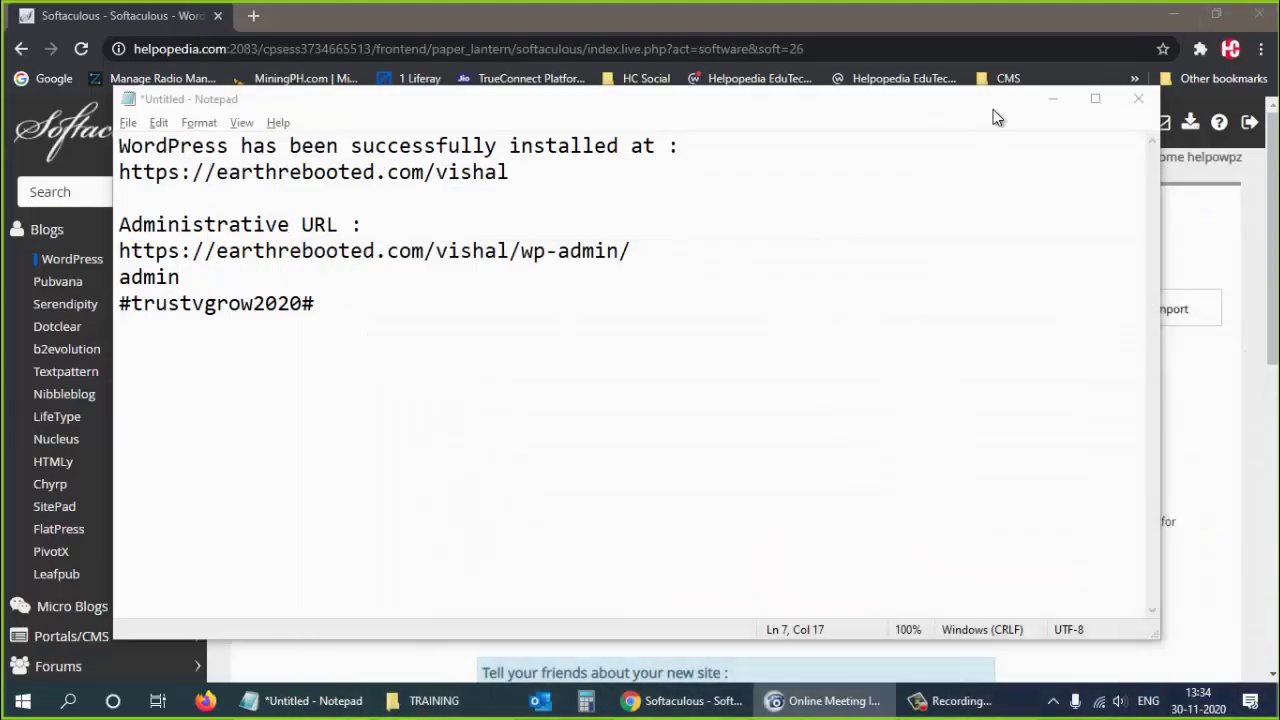
- Load the copied earthrebooted.com/vishal URL in a new tab to check My Blog, then close it
{"action": "left_click", "coordinate": [130, 198]}
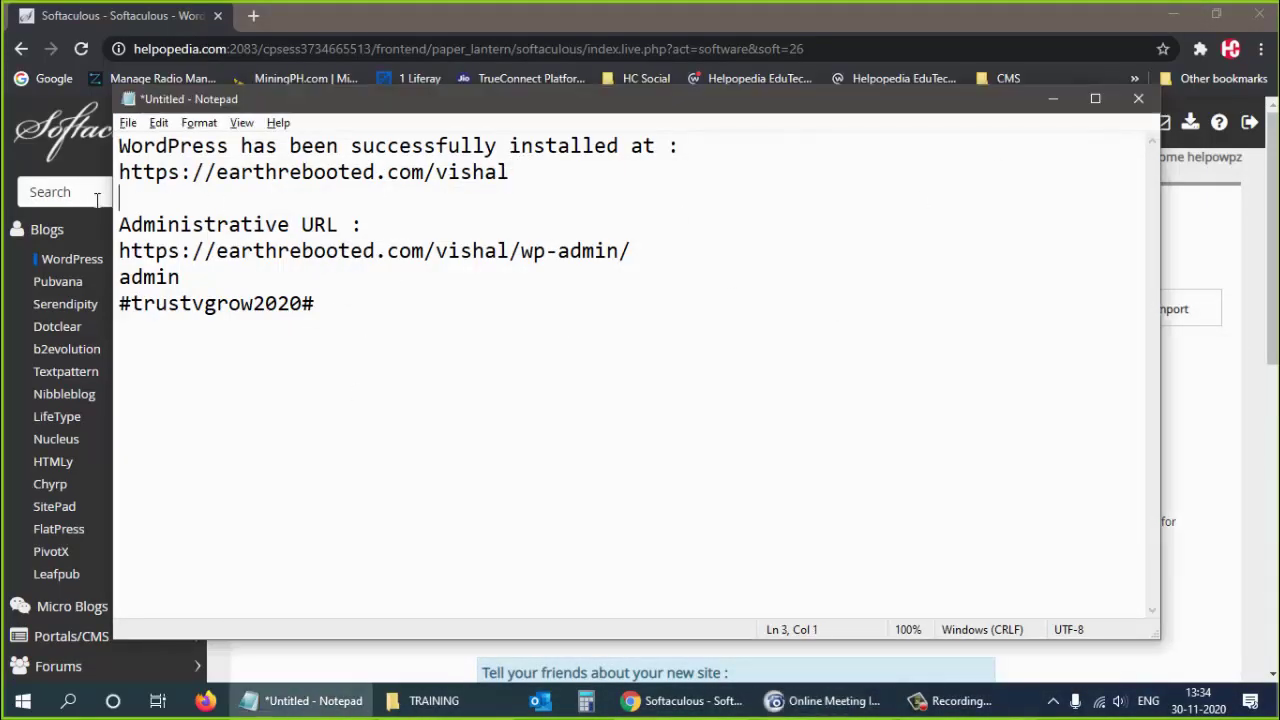
{"action": "key", "text": "shift+Up"}
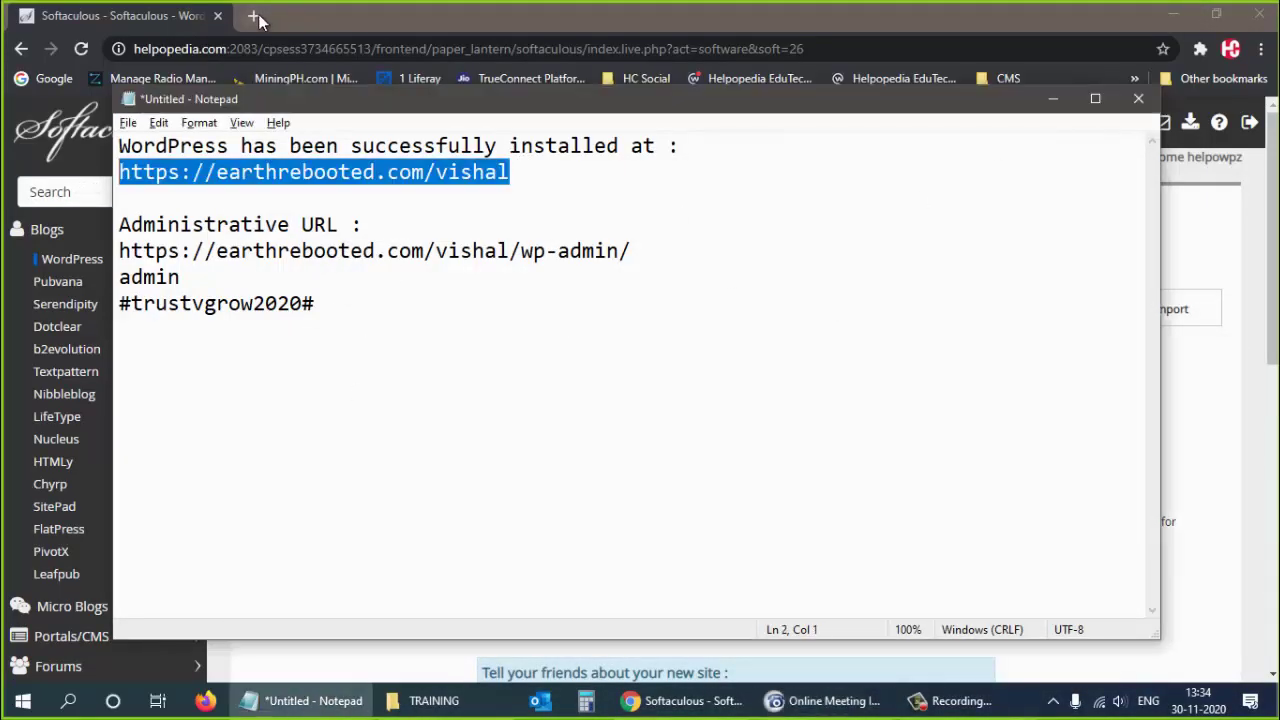
{"action": "left_click", "coordinate": [256, 17]}
{"action": "right_click", "coordinate": [254, 49]}
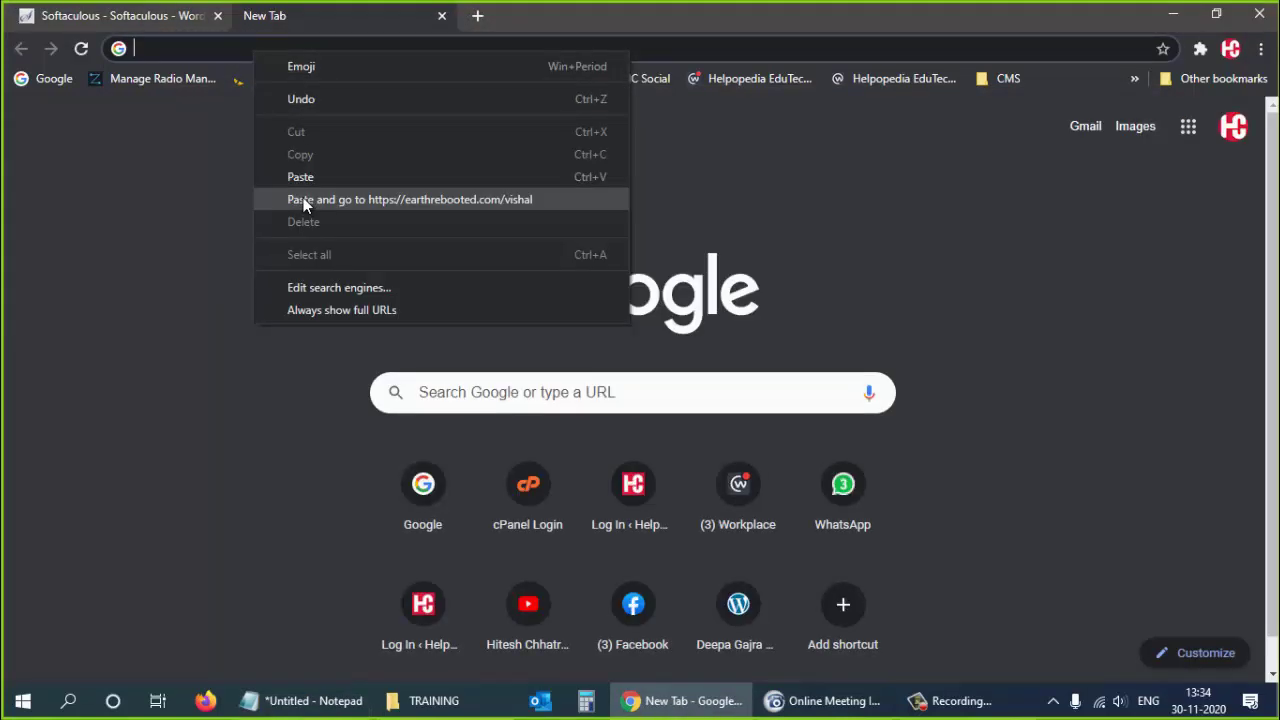
{"action": "left_click", "coordinate": [303, 200]}
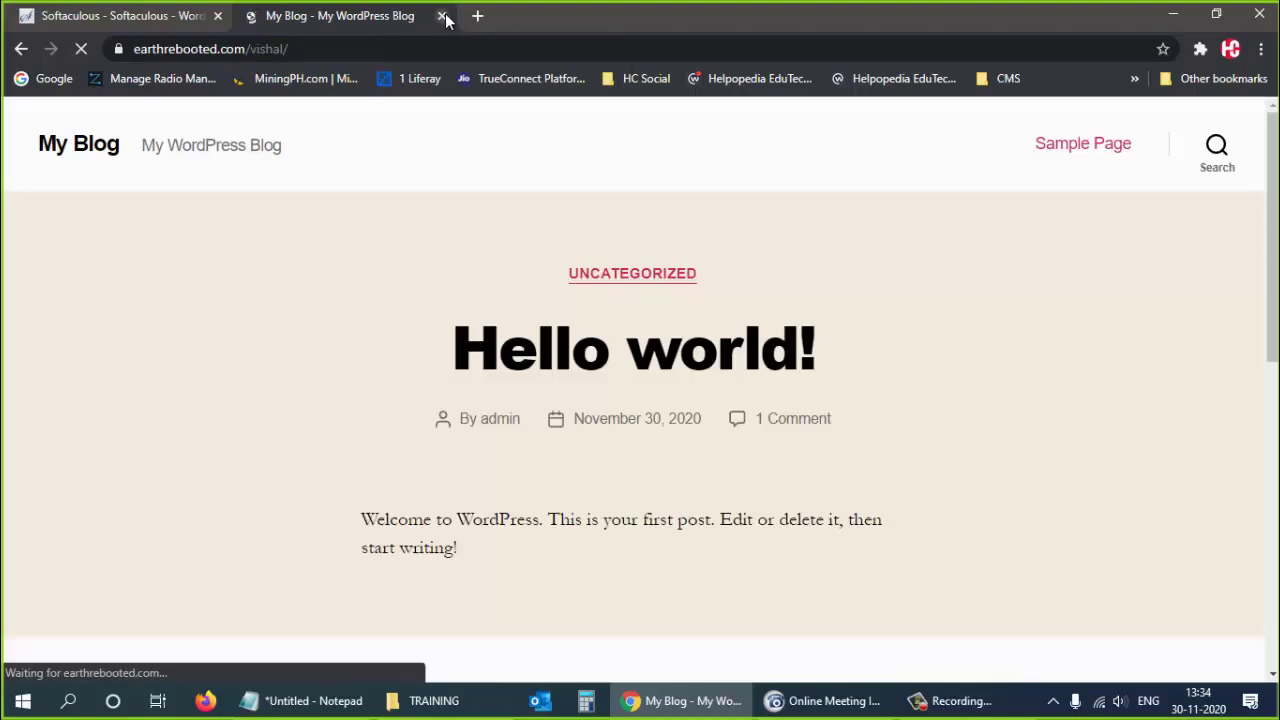
{"action": "left_click", "coordinate": [442, 16]}
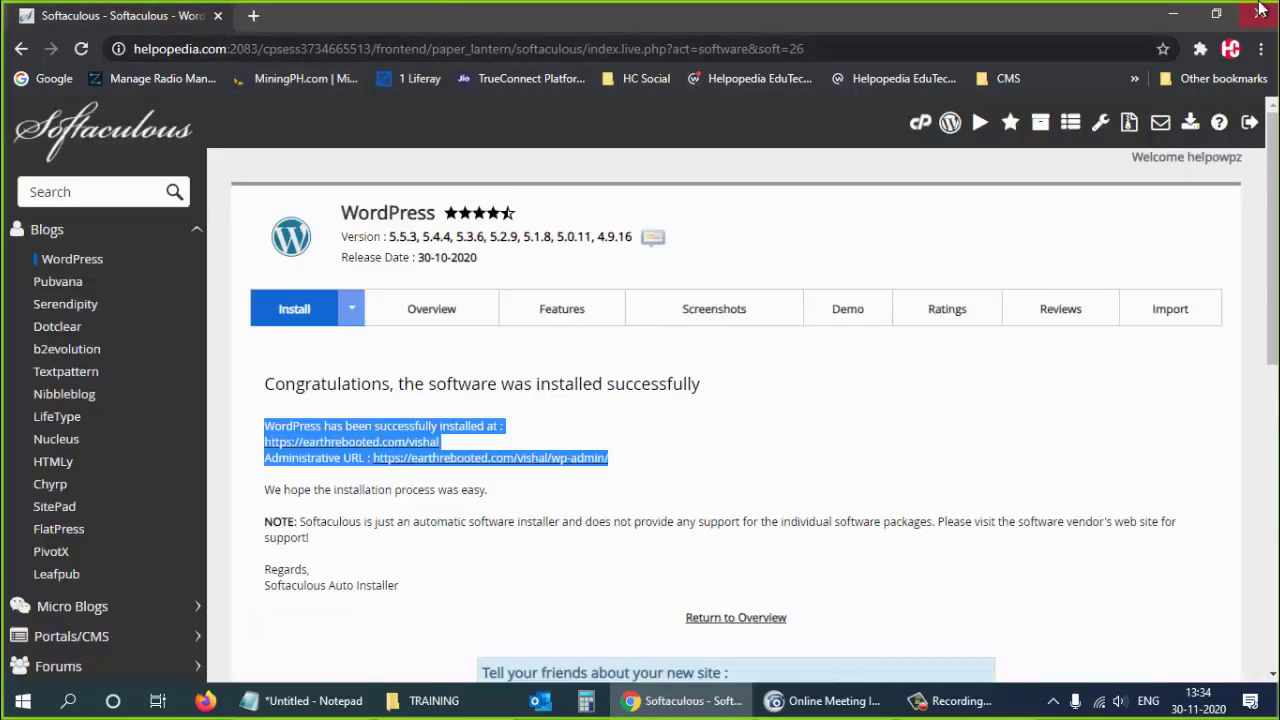
- Log out of Softaculous, close Chrome and minimize the notes window
{"action": "left_click", "coordinate": [1250, 123]}
{"action": "left_click", "coordinate": [1258, 17]}
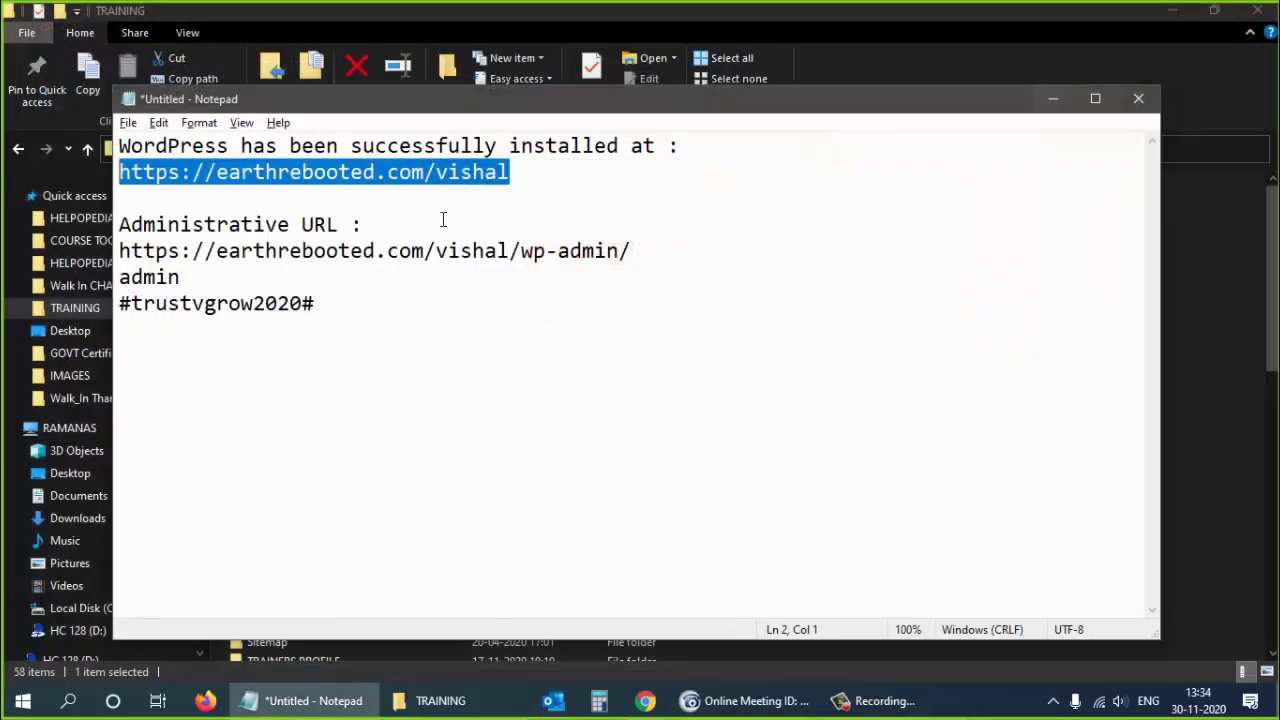
{"action": "left_click", "coordinate": [1052, 98]}
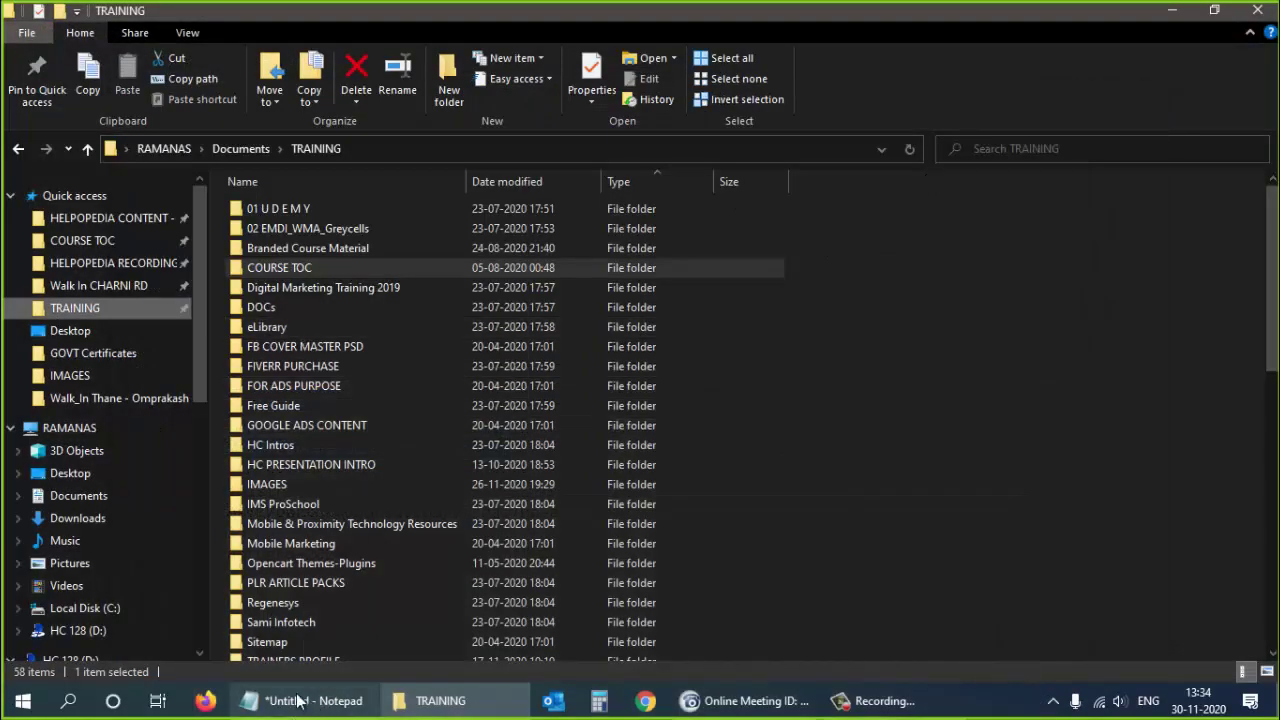
- Open the Mobile Marketing presentation from TRAINING > Branded Course Material > Helpopedia EduTech
{"action": "left_click", "coordinate": [73, 310]}
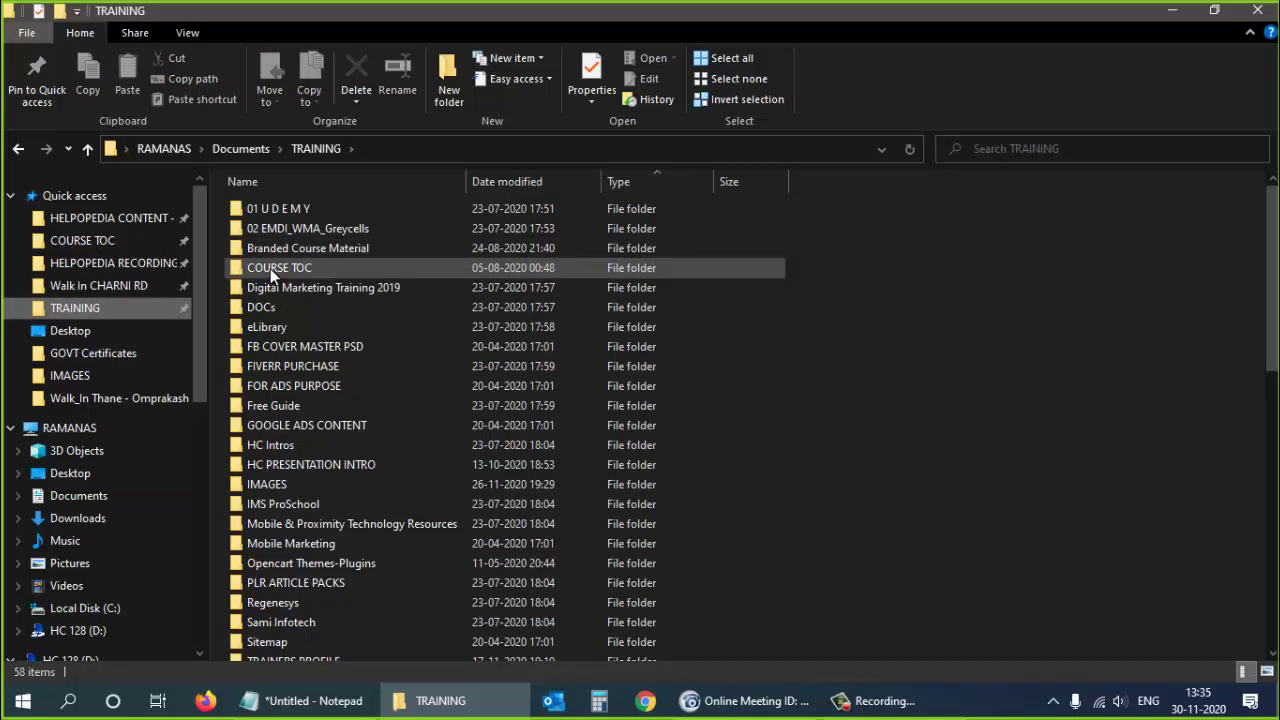
{"action": "double_click", "coordinate": [276, 250]}
{"action": "double_click", "coordinate": [278, 252]}
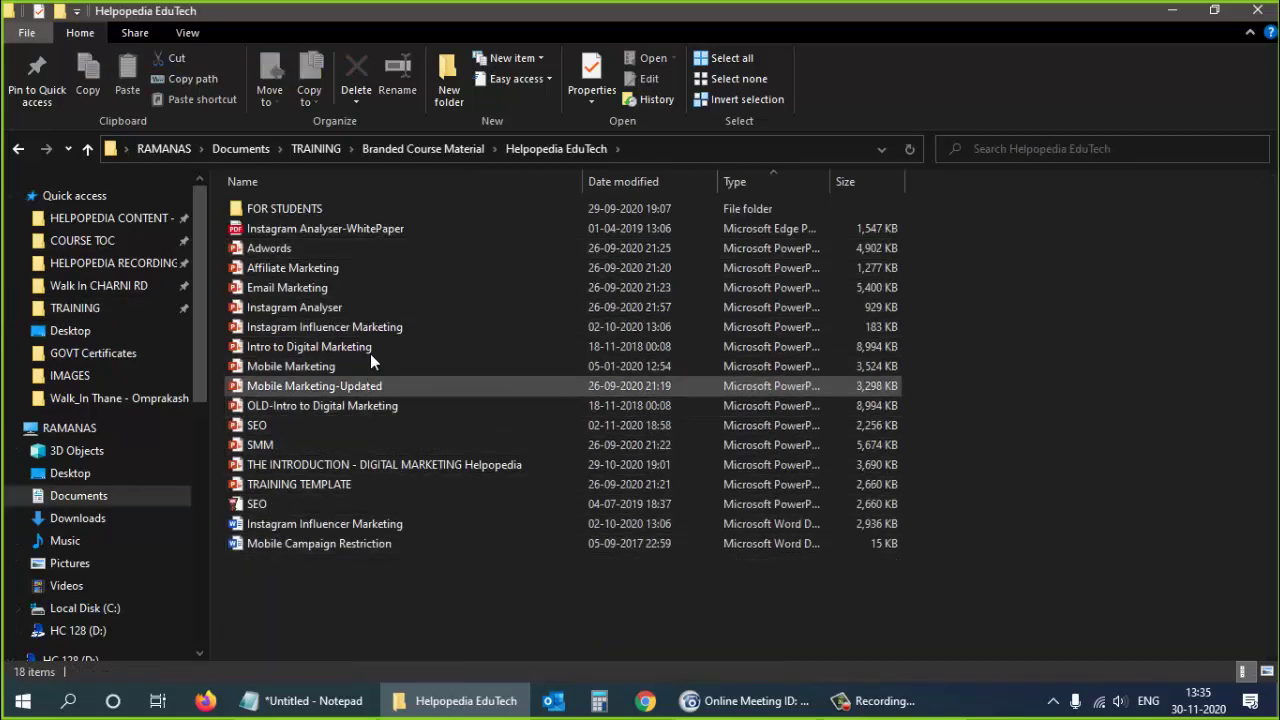
{"action": "double_click", "coordinate": [266, 366]}
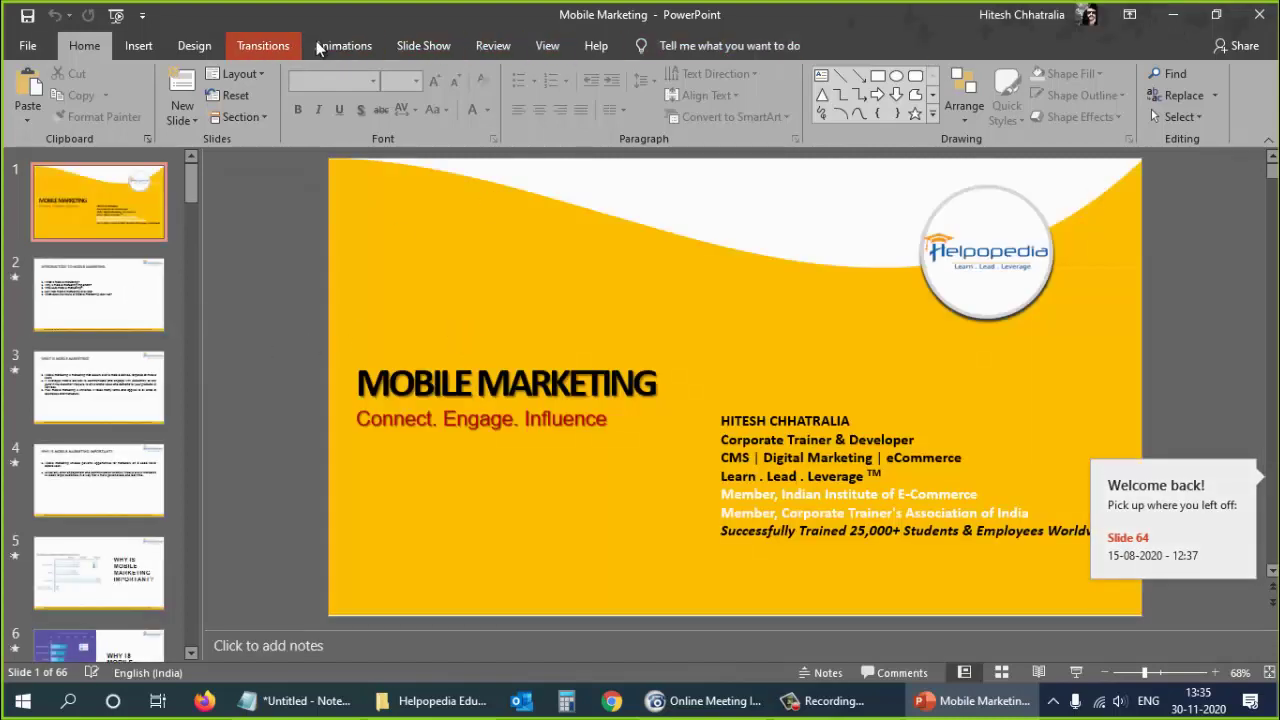
- Start the slide show from the current slide, advancing to slide 2's first bullet, 'What is mobile marketing?'
{"action": "left_click", "coordinate": [424, 46]}
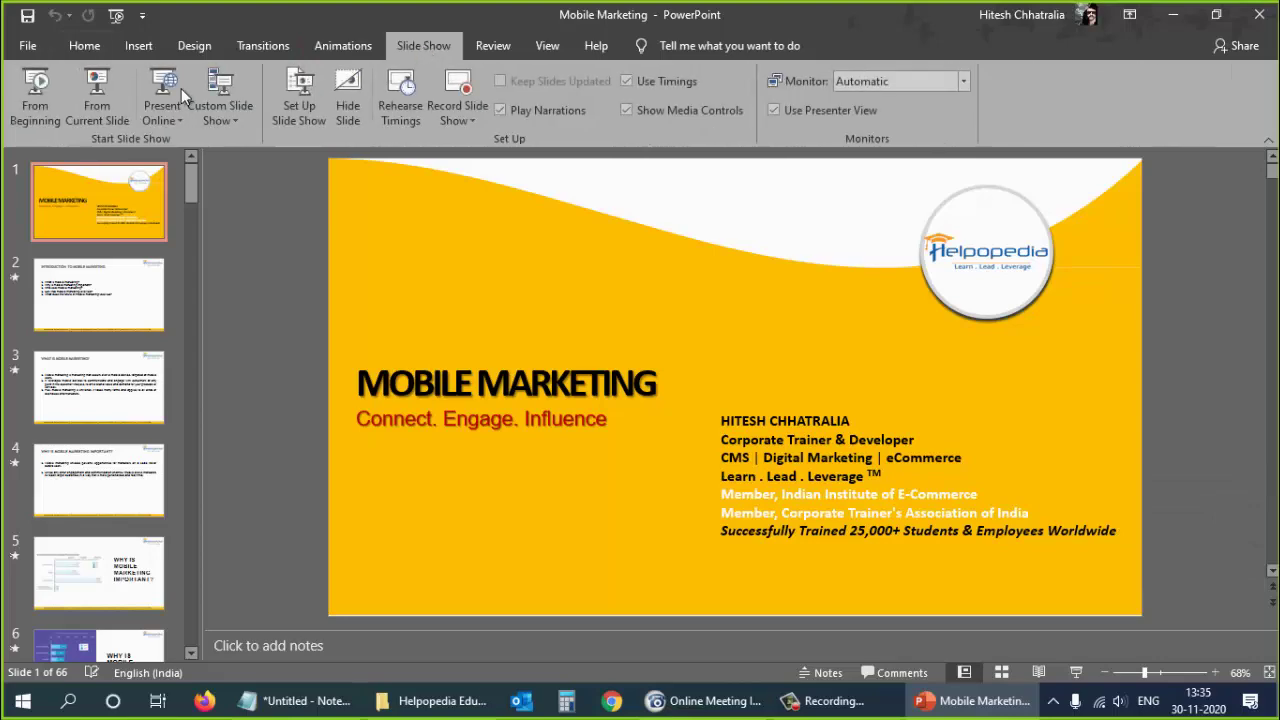
{"action": "left_click", "coordinate": [107, 97]}
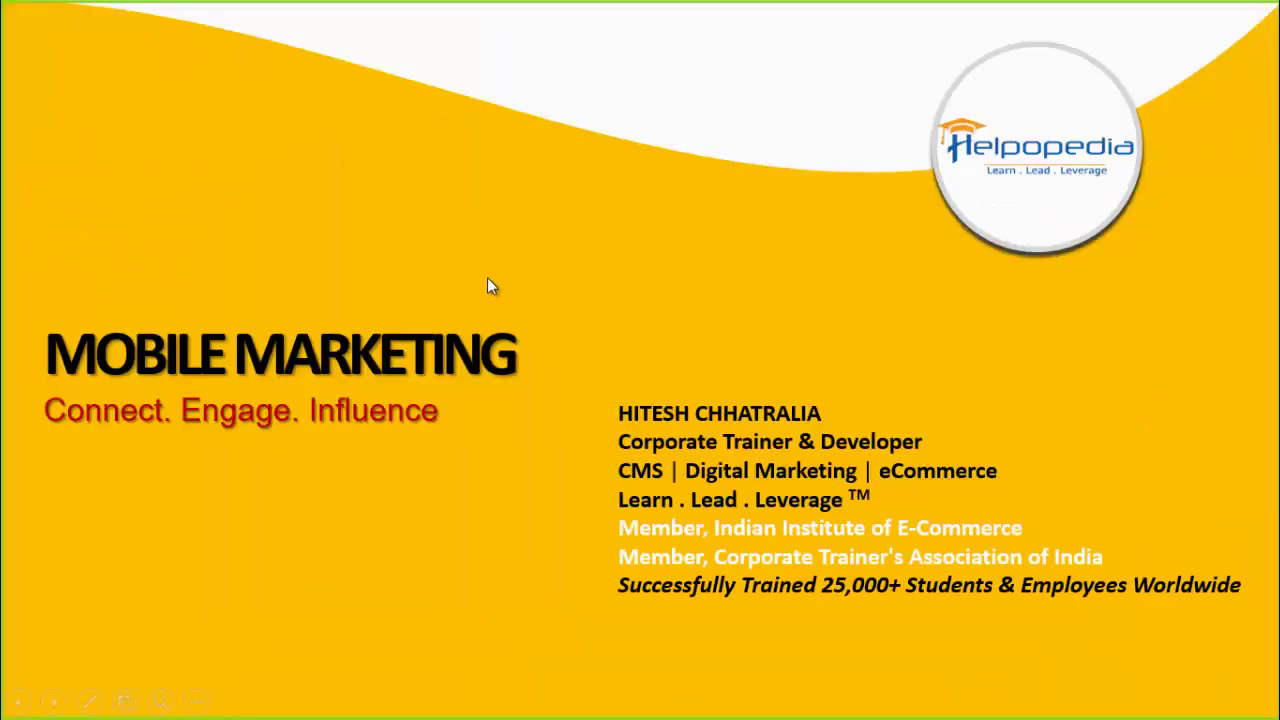
{"action": "left_click", "coordinate": [488, 280]}
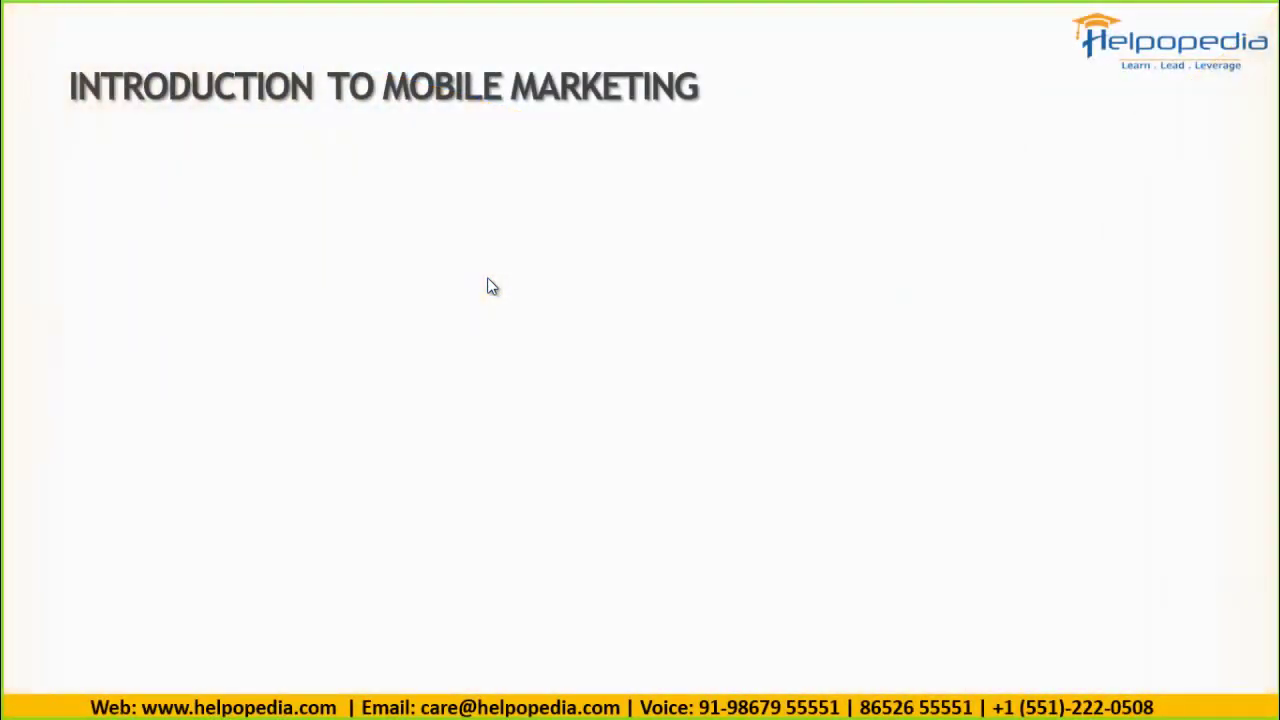
{"action": "left_click", "coordinate": [590, 354]}
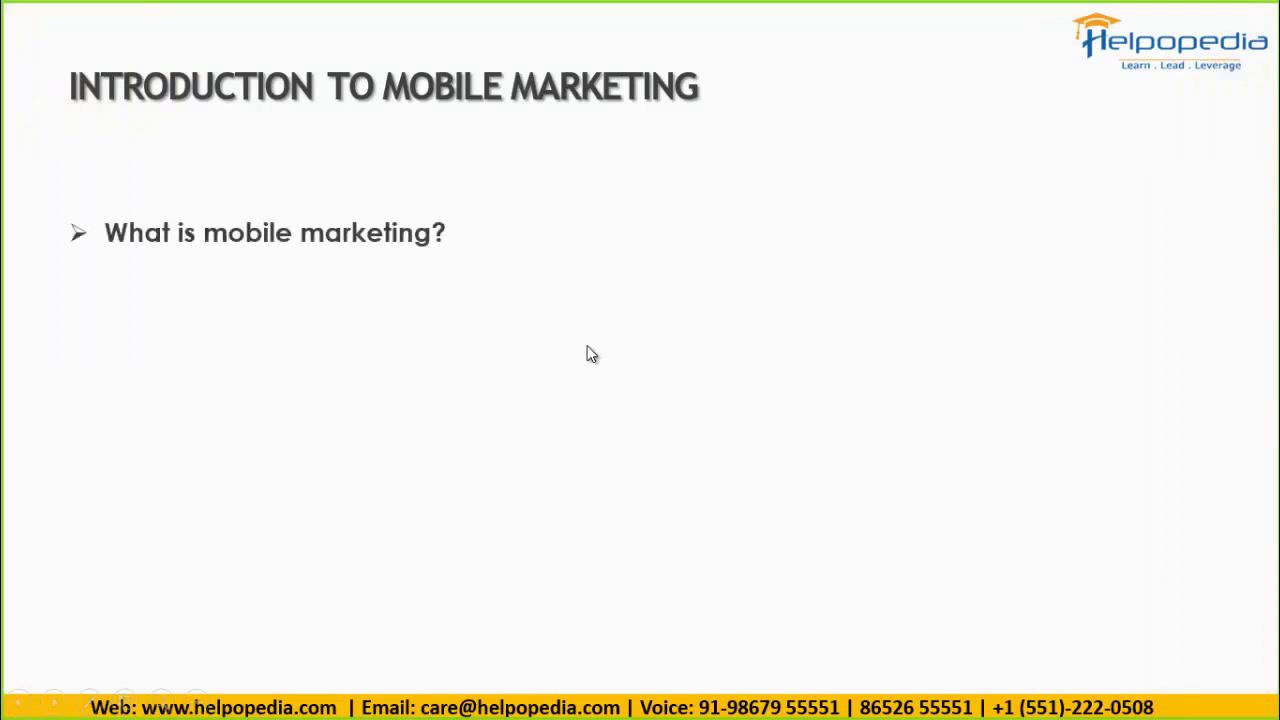